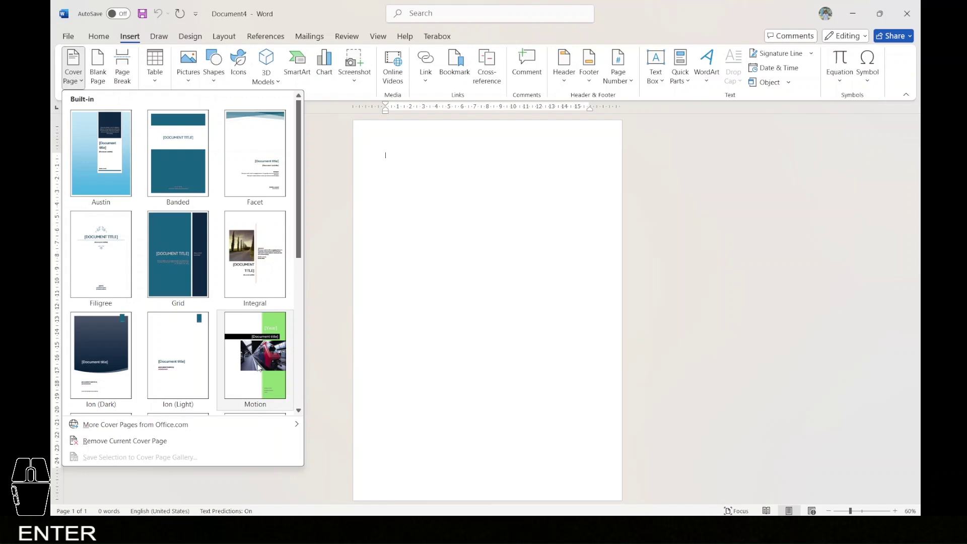
# Step: Insert the Motion cover page and set its year to 2025
pyautogui.click(259, 367)
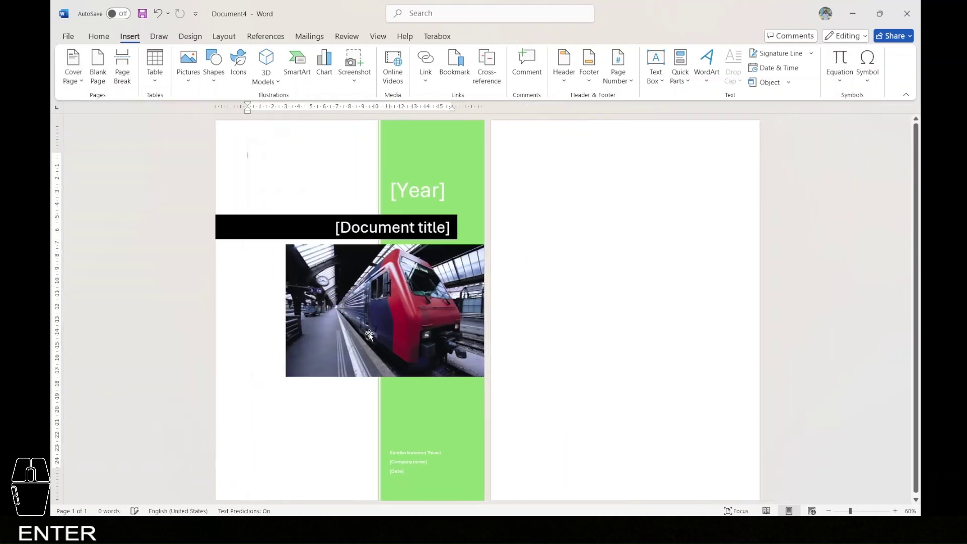
pyautogui.click(422, 195)
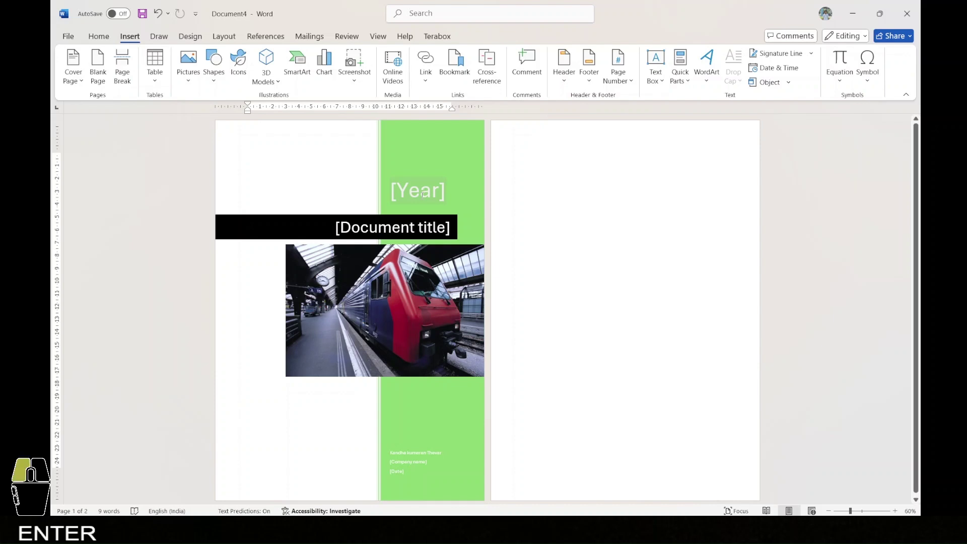
pyautogui.write('2025')
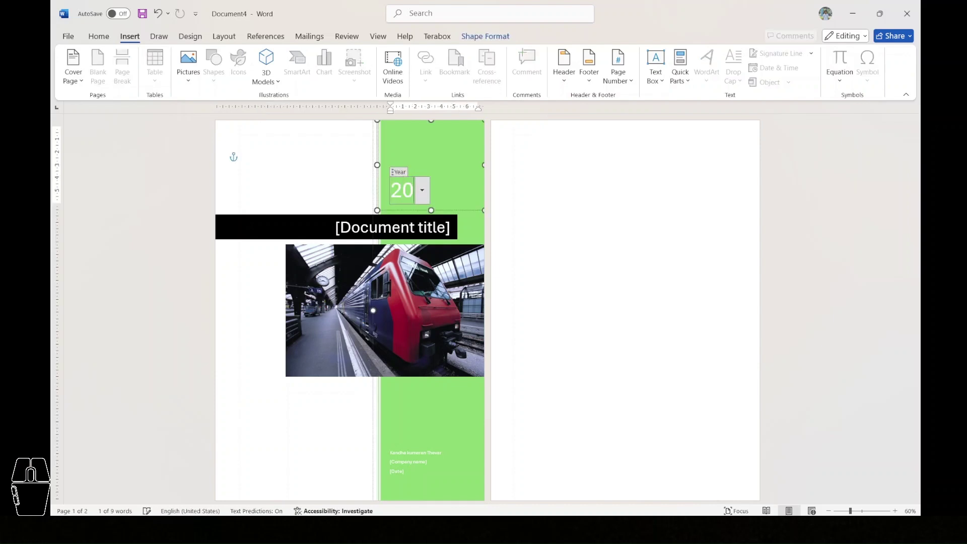
pyautogui.click(417, 231)
pyautogui.write('World ')
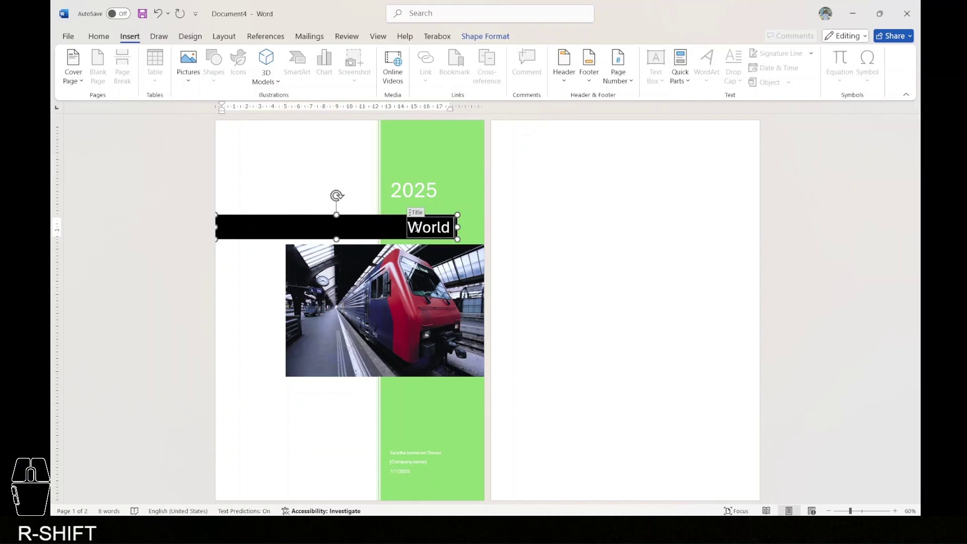
pyautogui.write('Tour')
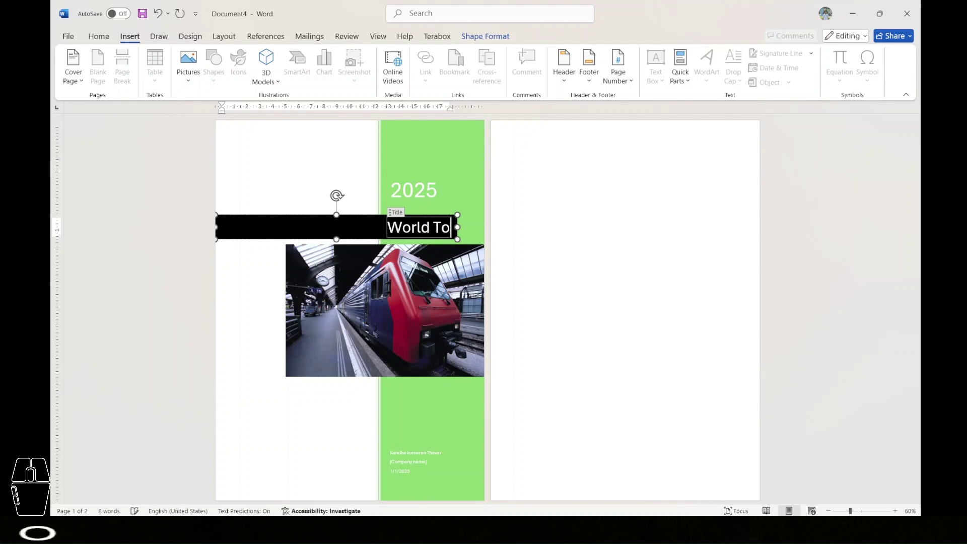
pyautogui.press('BackSpace')
pyautogui.press('BackSpace')
pyautogui.press('BackSpace')
pyautogui.press('BackSpace')
pyautogui.press('BackSpace')
pyautogui.press('BackSpace')
pyautogui.press('BackSpace')
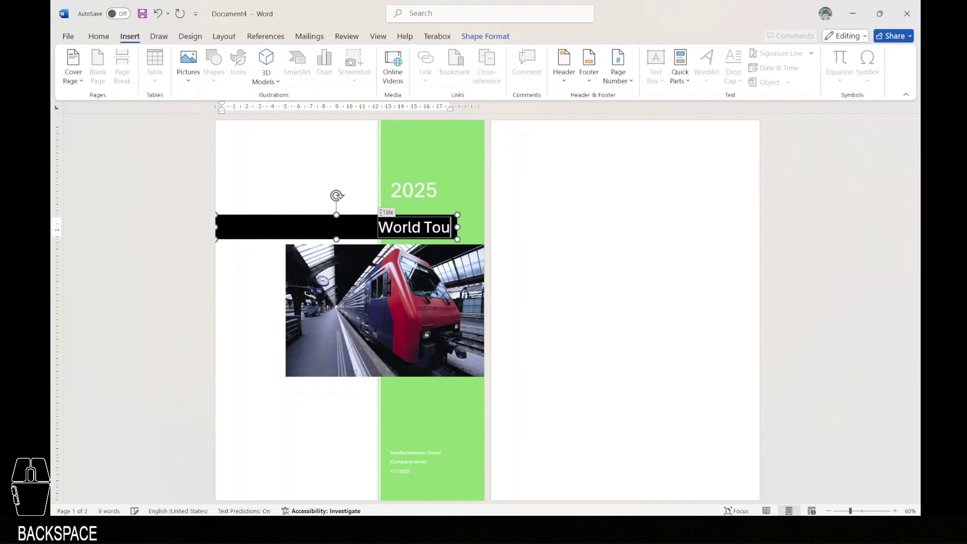
pyautogui.press('BackSpace')
pyautogui.press('BackSpace')
pyautogui.press('BackSpace')
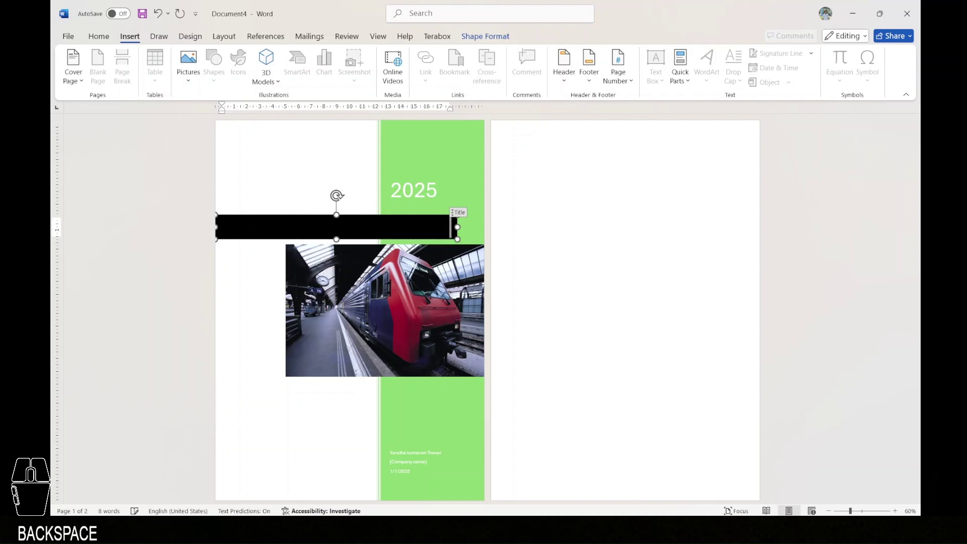
# Step: Enter "Travel the world" as the cover page's document title
pyautogui.write('Travel')
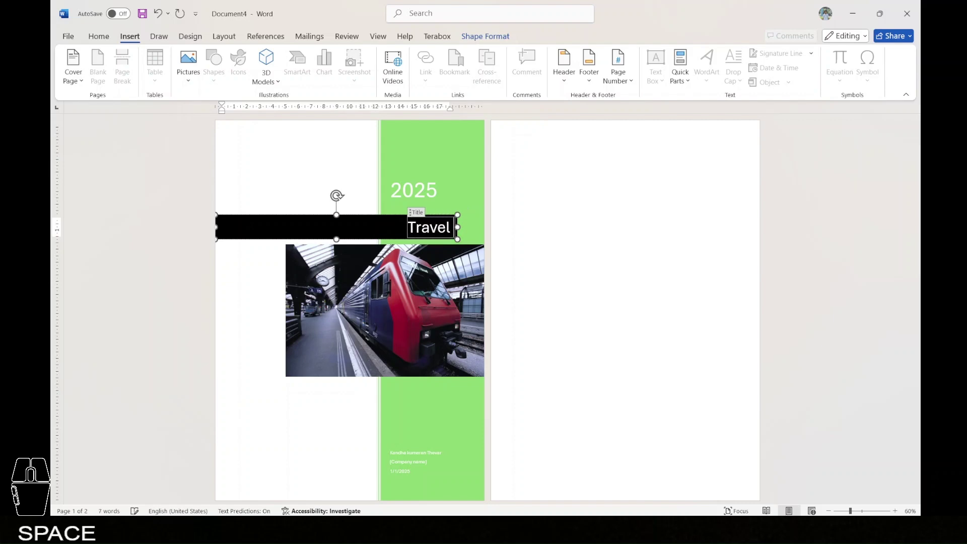
pyautogui.write(' the world')
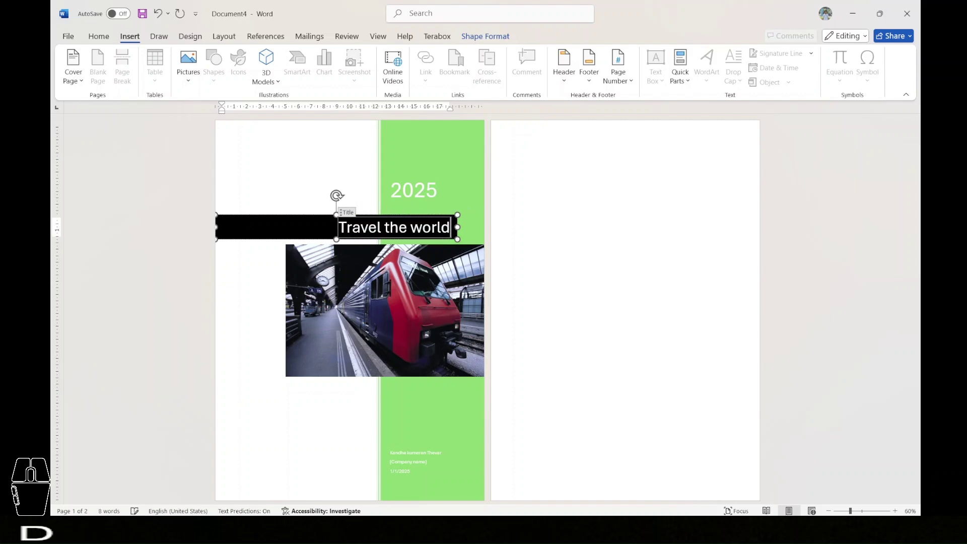
pyautogui.click(415, 321)
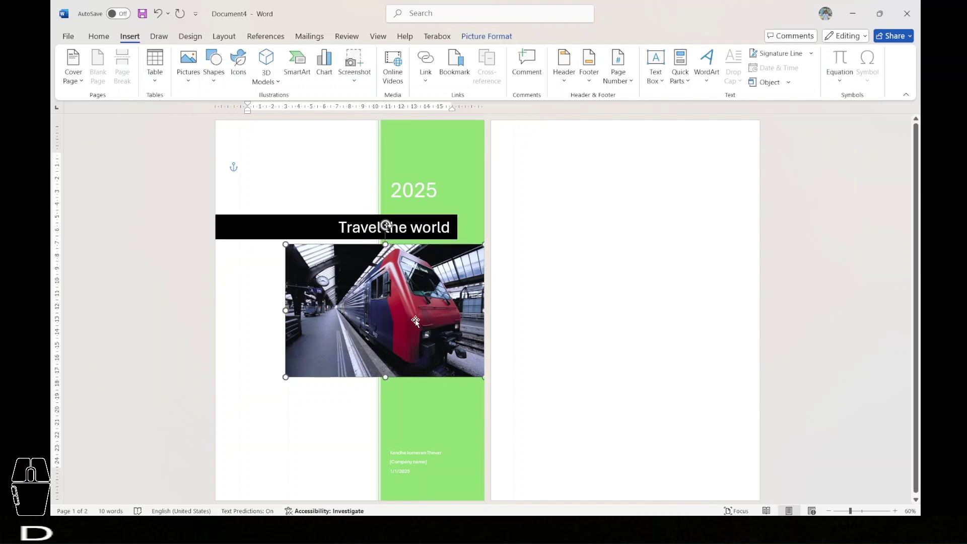
# Step: Search online pictures for "logo" and insert the CORE apple logo in the blank area above the cover title
pyautogui.click(312, 168)
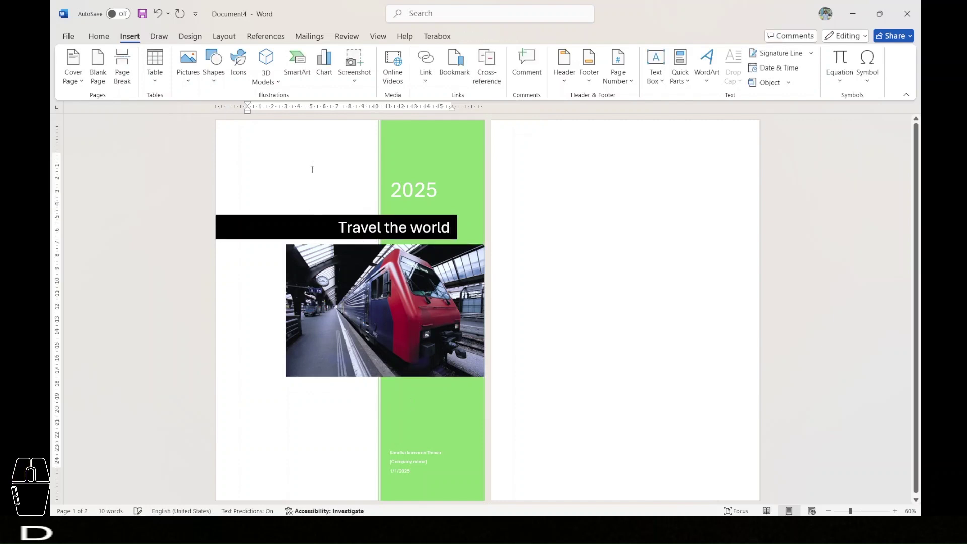
pyautogui.click(189, 66)
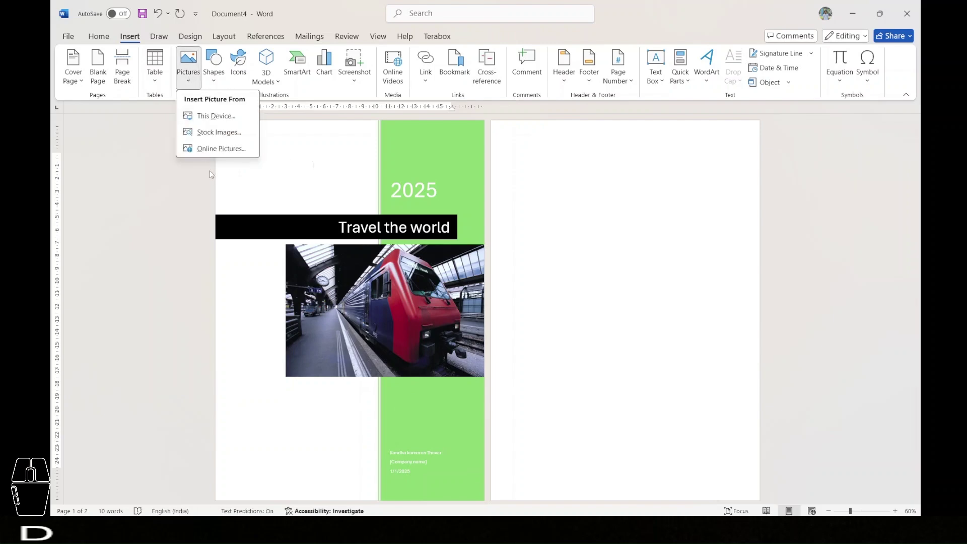
pyautogui.click(210, 151)
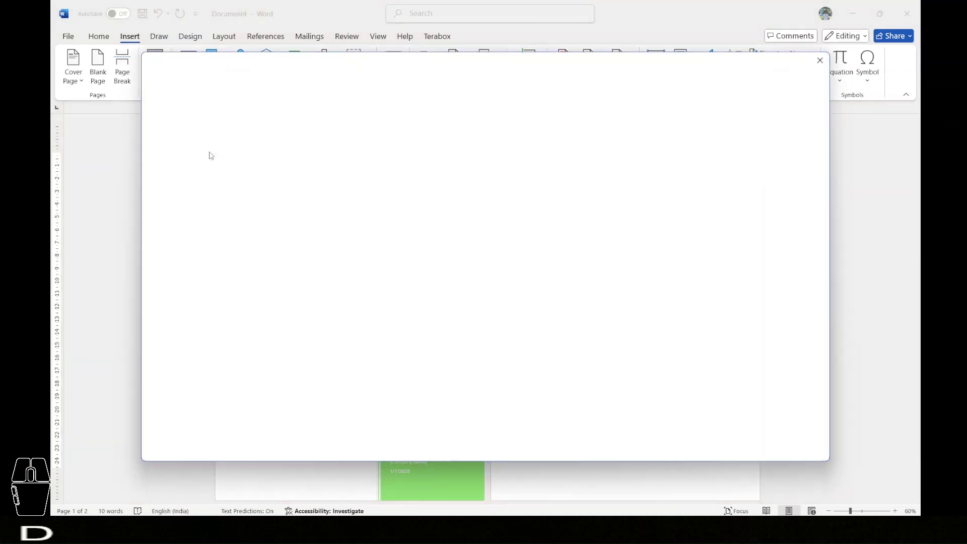
pyautogui.write('logo')
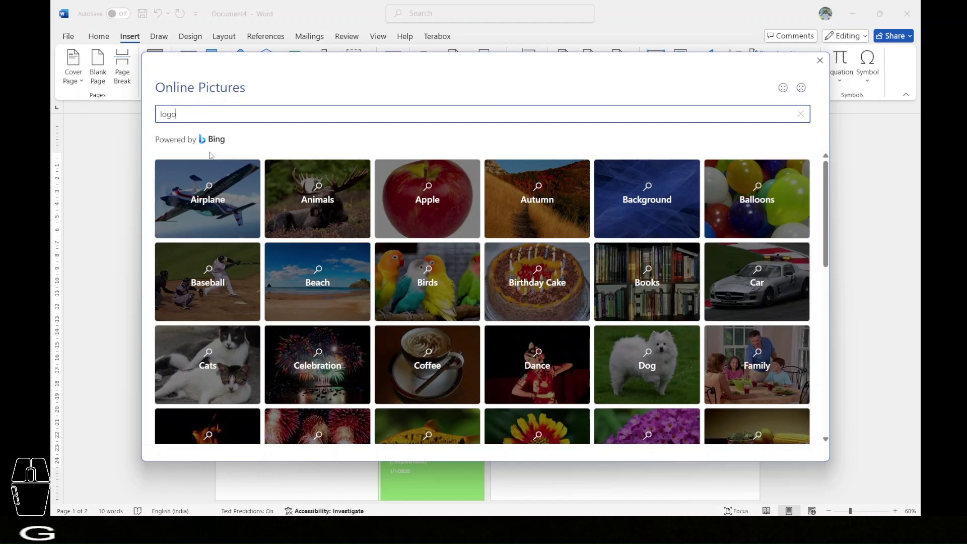
pyautogui.press('Return')
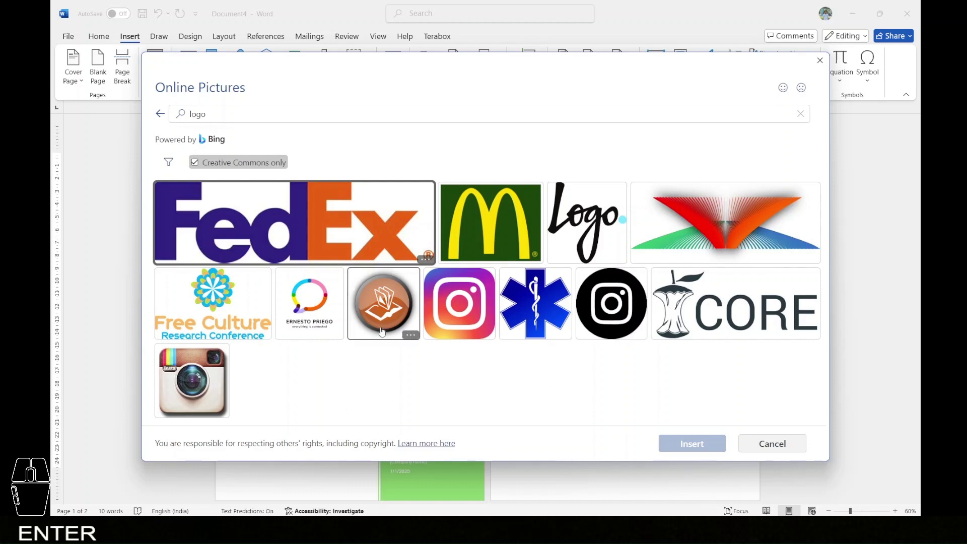
pyautogui.click(671, 319)
pyautogui.click(692, 443)
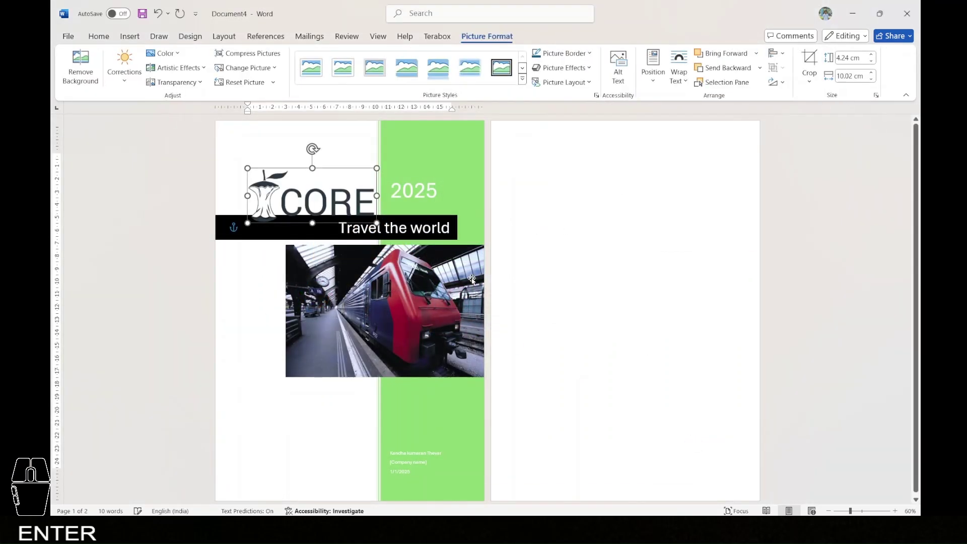
# Step: Shrink the CORE logo to about 2 by 4.8 cm and move it into the cover page's upper-left corner
pyautogui.moveTo(377, 223); pyautogui.dragTo(270, 149)
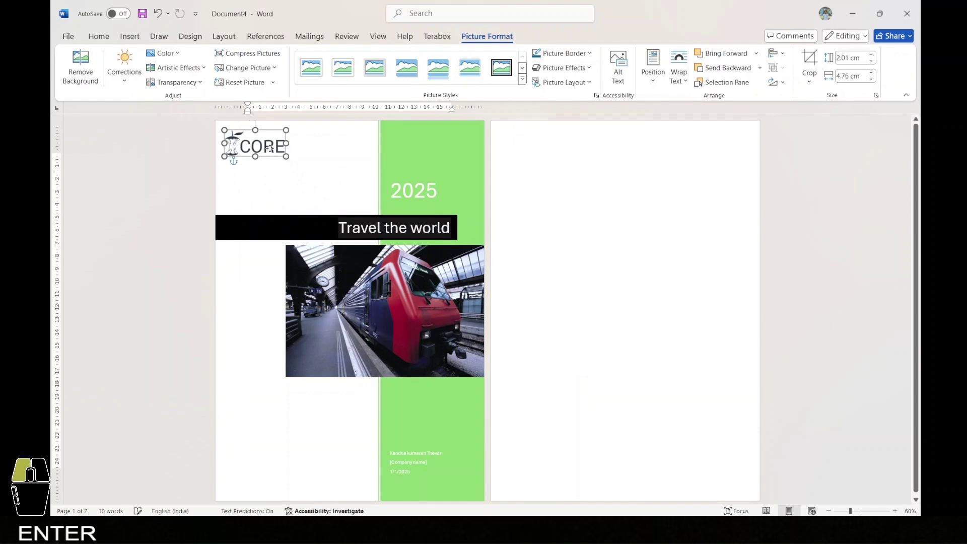
pyautogui.click(313, 172)
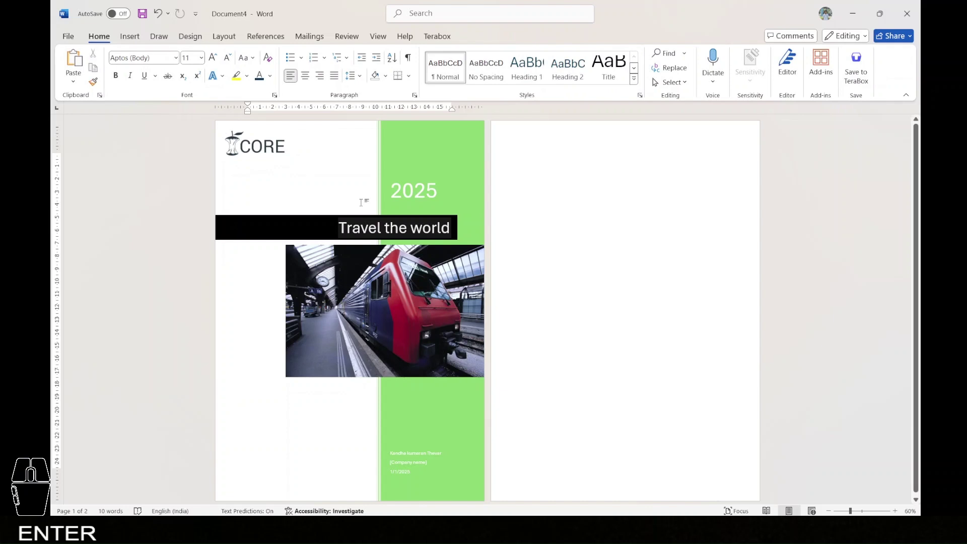
# Step: Copy the opening paragraph of Wikipedia's Tourism in Kerala article from the browser and paste it onto Document4's blank second page
pyautogui.click(586, 236)
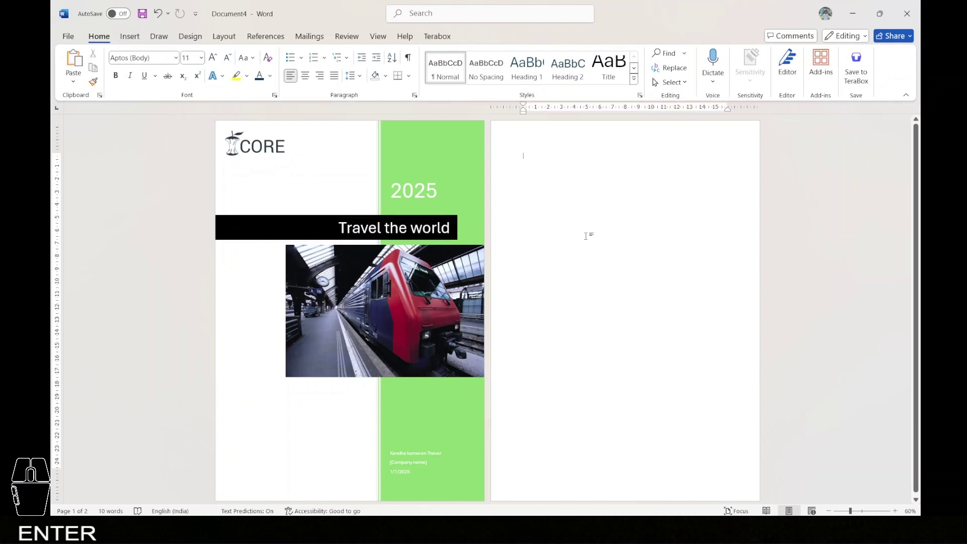
pyautogui.hotkey('alt', 'Tab')
pyautogui.moveTo(200, 196); pyautogui.dragTo(373, 323)
pyautogui.hotkey('ctrl', 'c')
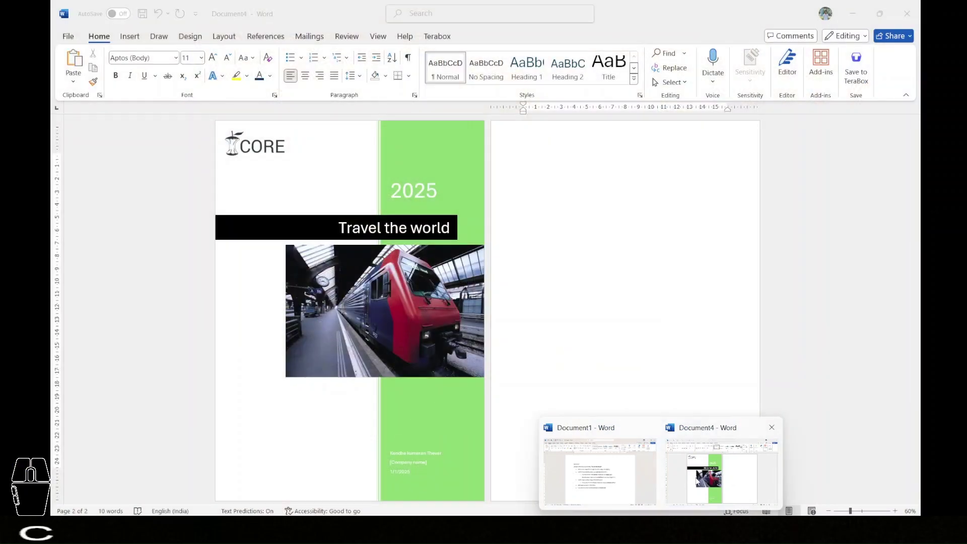
pyautogui.click(697, 481)
pyautogui.hotkey('ctrl', 'v')
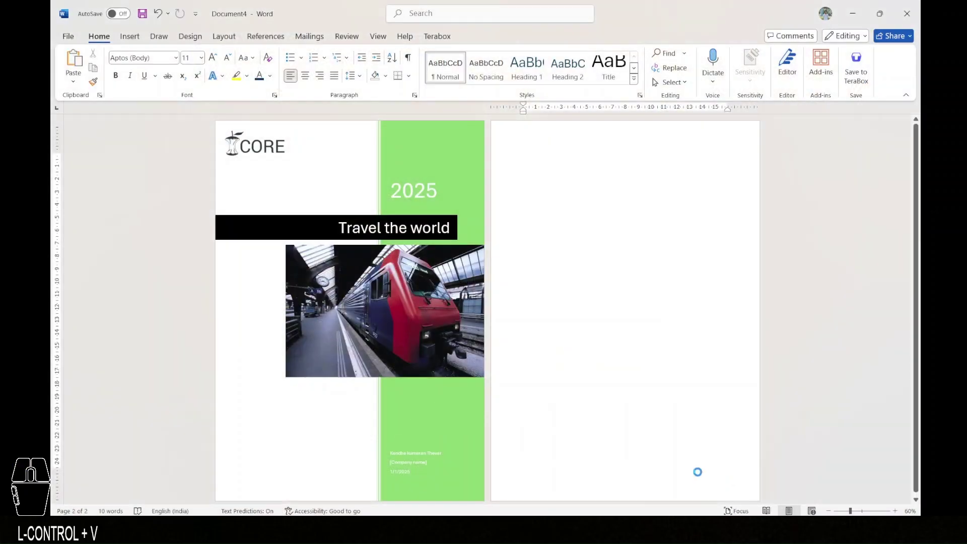
# Step: Copy the article paragraph beginning "Kerala is a popular destination" from the browser and paste it below the first paragraph in Document4
pyautogui.moveTo(656, 514)
pyautogui.click(638, 459)
pyautogui.scroll(-6, 397, 437)
pyautogui.moveTo(200, 193); pyautogui.dragTo(486, 355)
pyautogui.hotkey('ctrl', 'c')
pyautogui.moveTo(661, 531)
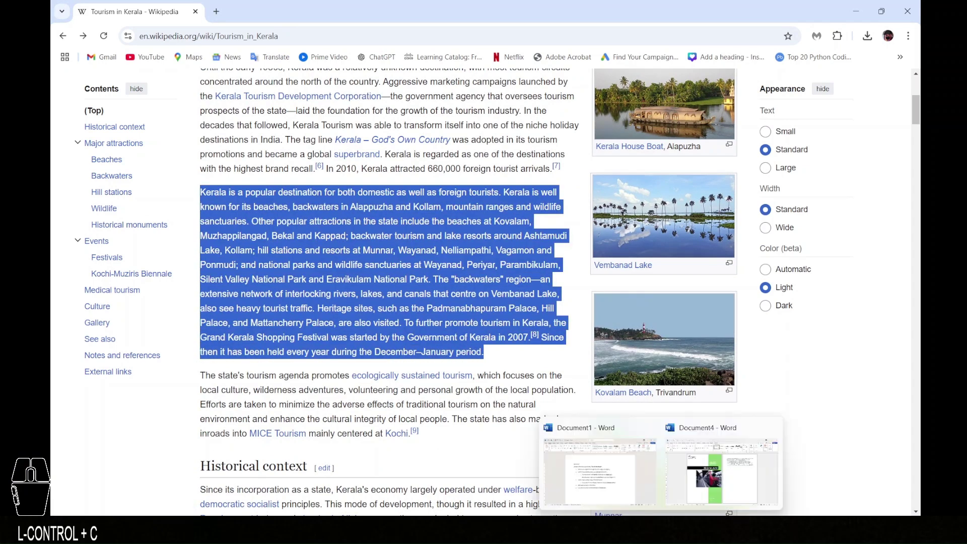
pyautogui.click(681, 485)
pyautogui.hotkey('ctrl', 'v')
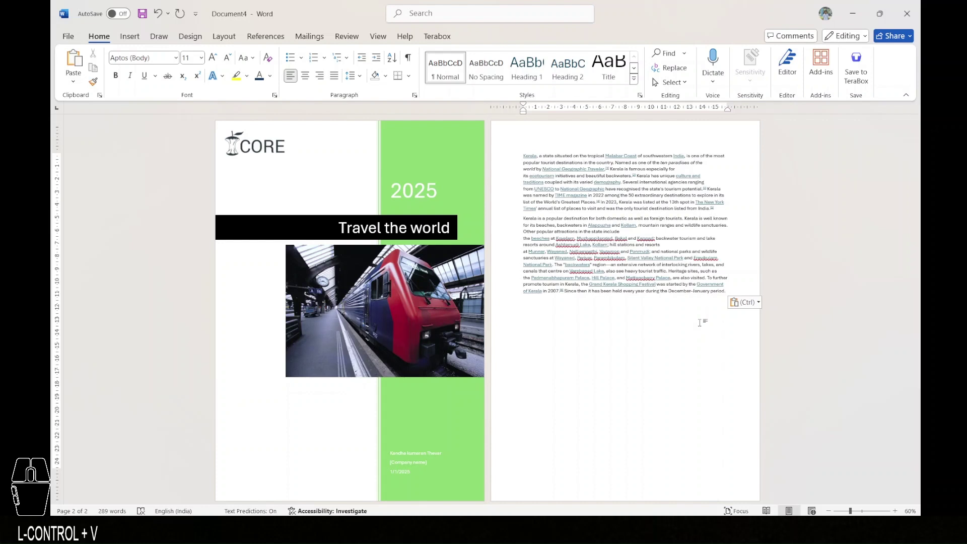
# Step: Format both pasted Kerala paragraphs in Times New Roman at size 12
pyautogui.moveTo(729, 291); pyautogui.dragTo(519, 155)
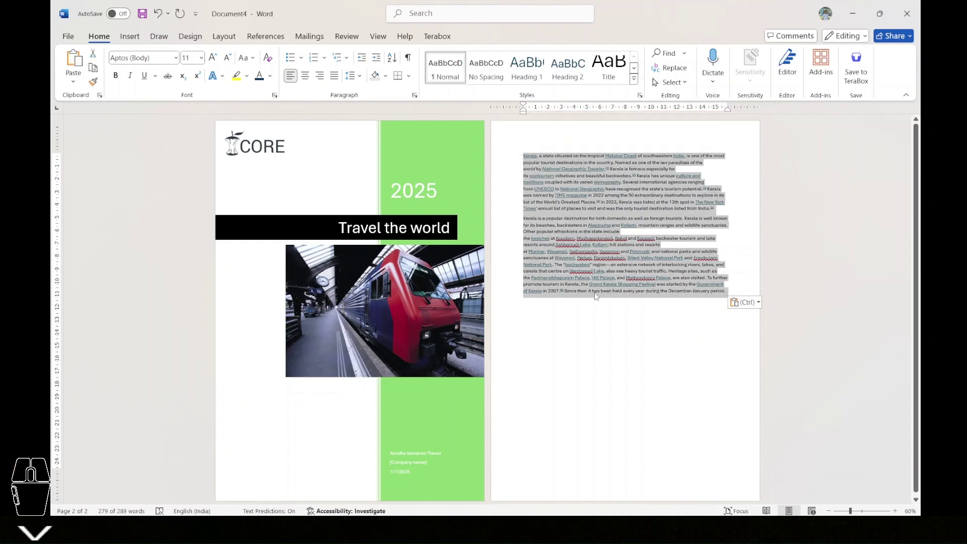
pyautogui.click(175, 58)
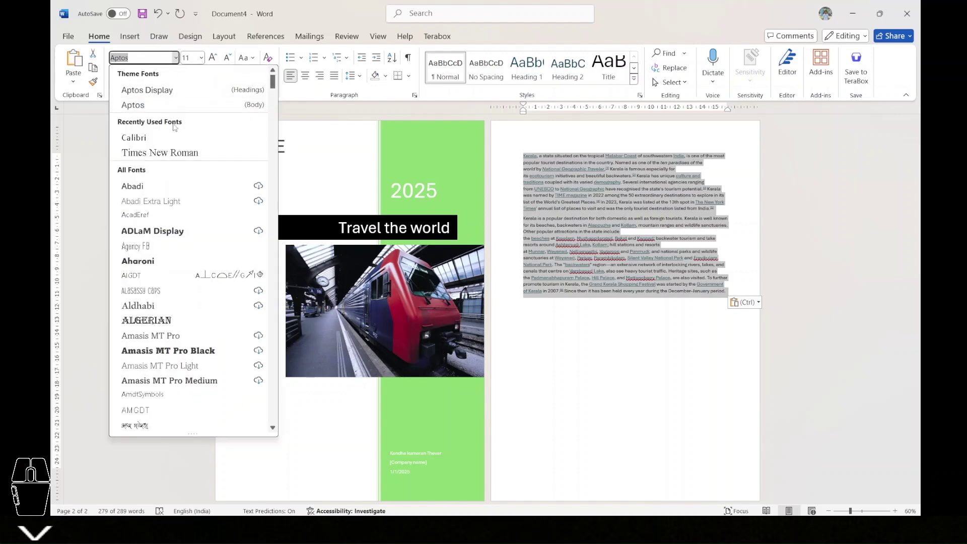
pyautogui.click(169, 139)
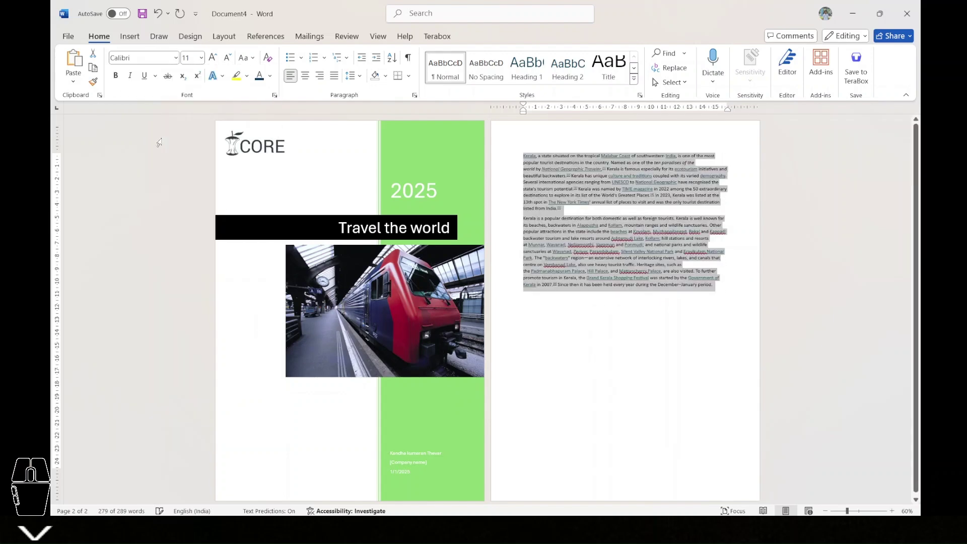
pyautogui.click(176, 58)
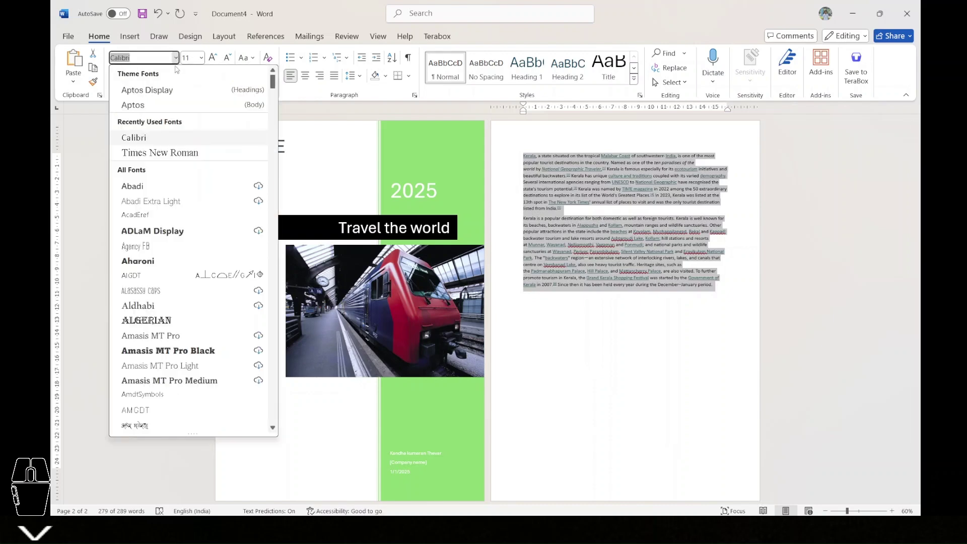
pyautogui.click(160, 152)
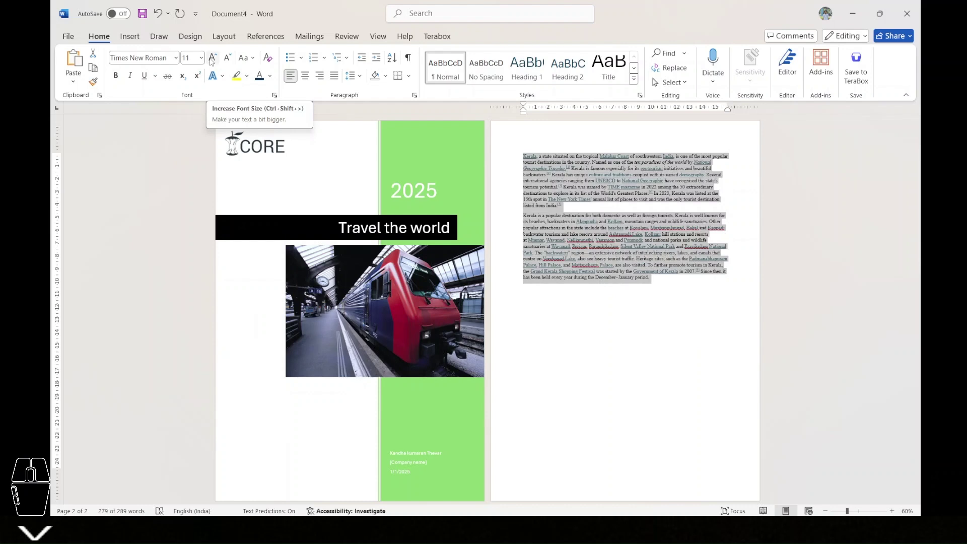
pyautogui.click(211, 60)
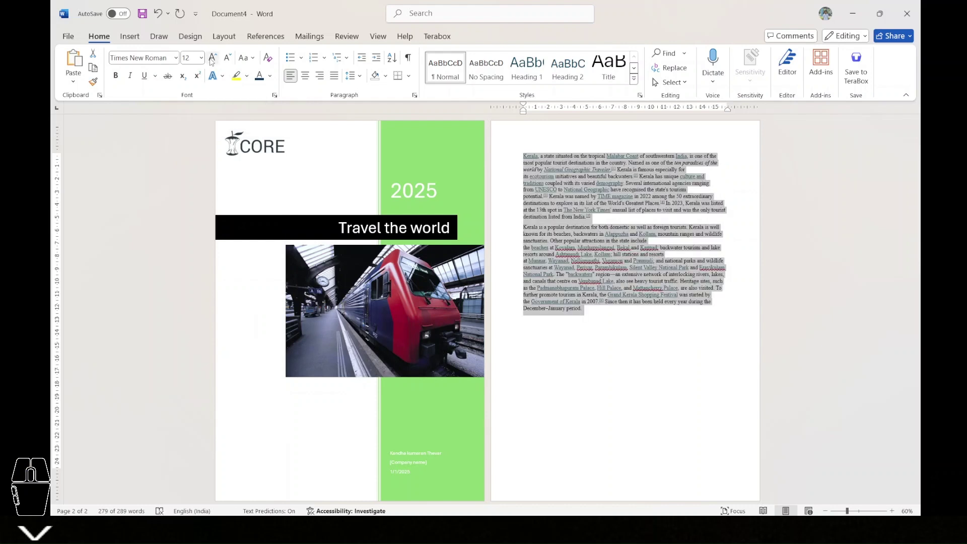
# Step: Justify both Kerala paragraphs and set their line spacing to 1.5
pyautogui.click(335, 78)
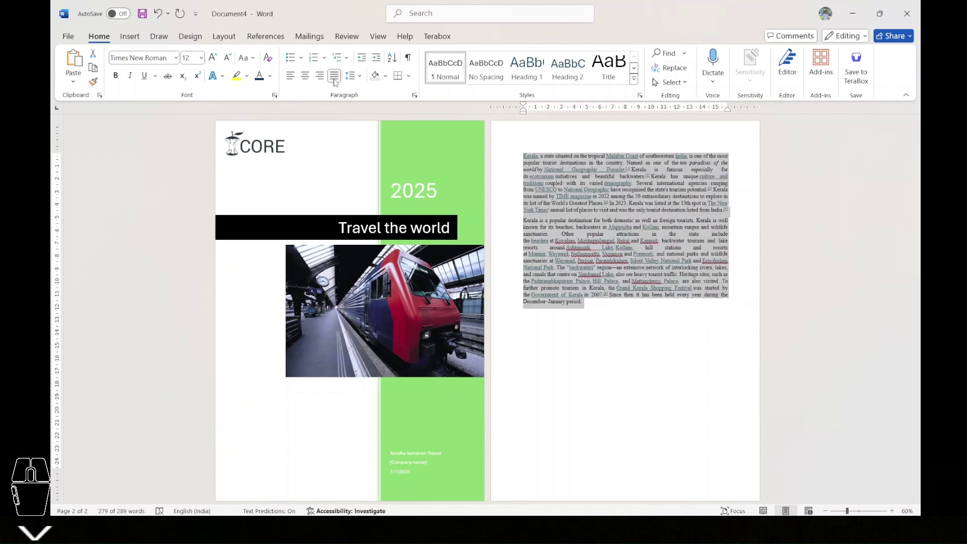
pyautogui.click(358, 79)
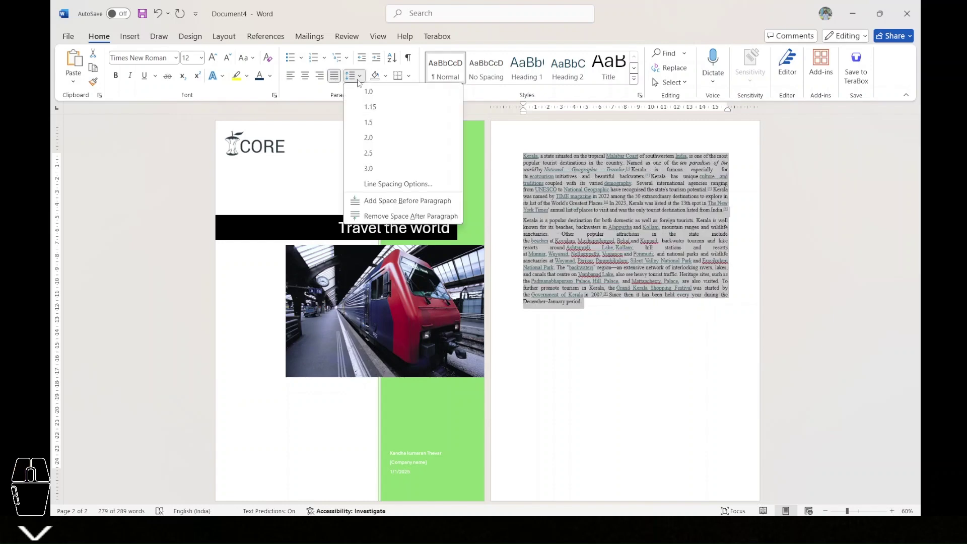
pyautogui.click(369, 123)
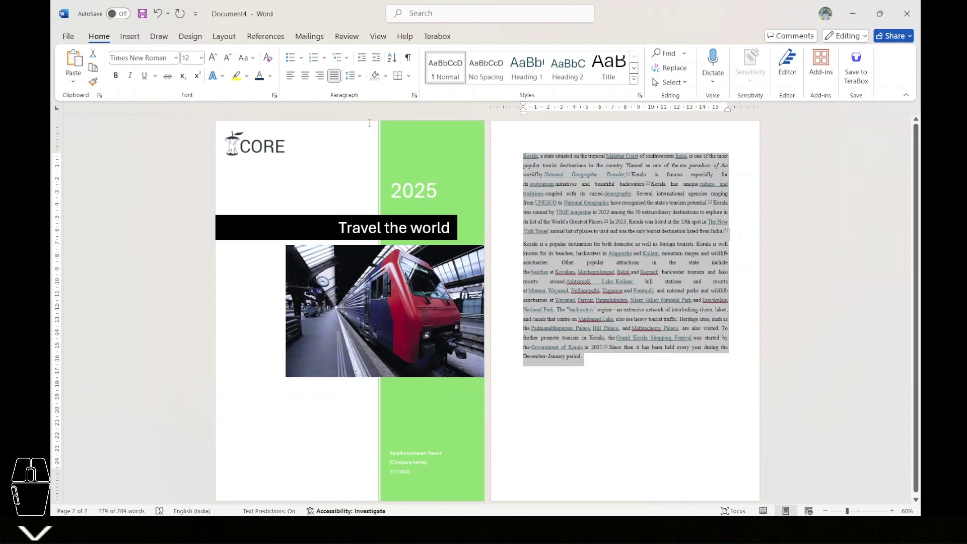
pyautogui.click(630, 399)
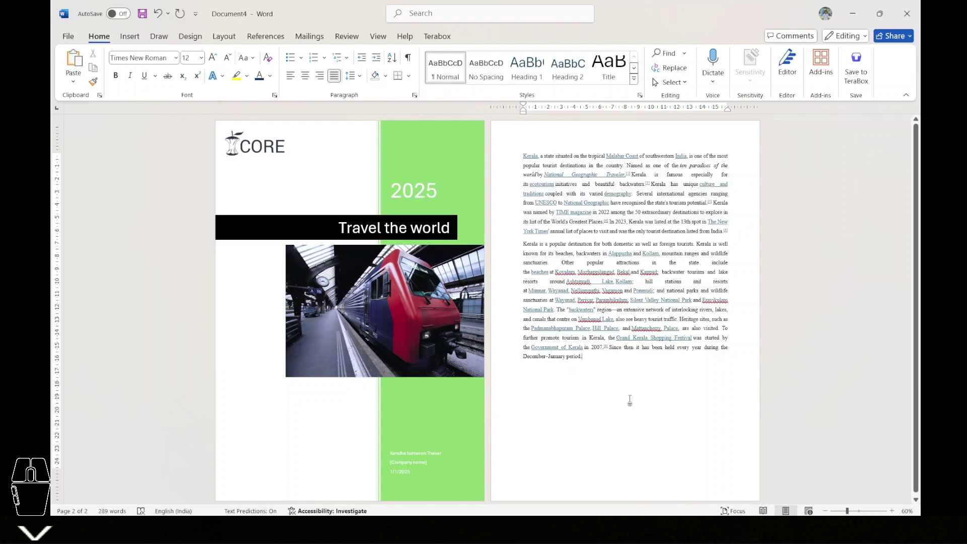
# Step: Change the font colour of both Kerala paragraphs to a medium blue theme colour
pyautogui.moveTo(593, 355); pyautogui.dragTo(524, 159)
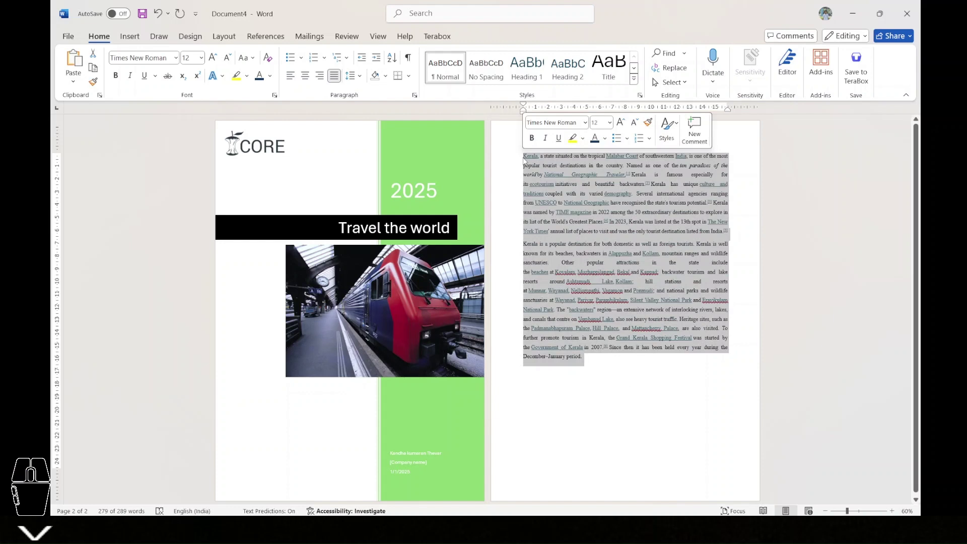
pyautogui.click(270, 76)
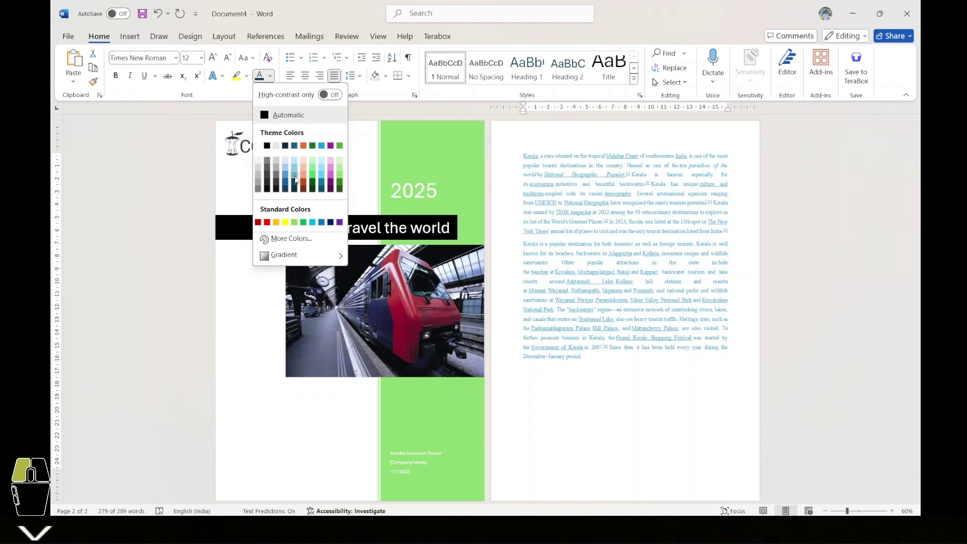
pyautogui.click(296, 179)
pyautogui.click(586, 401)
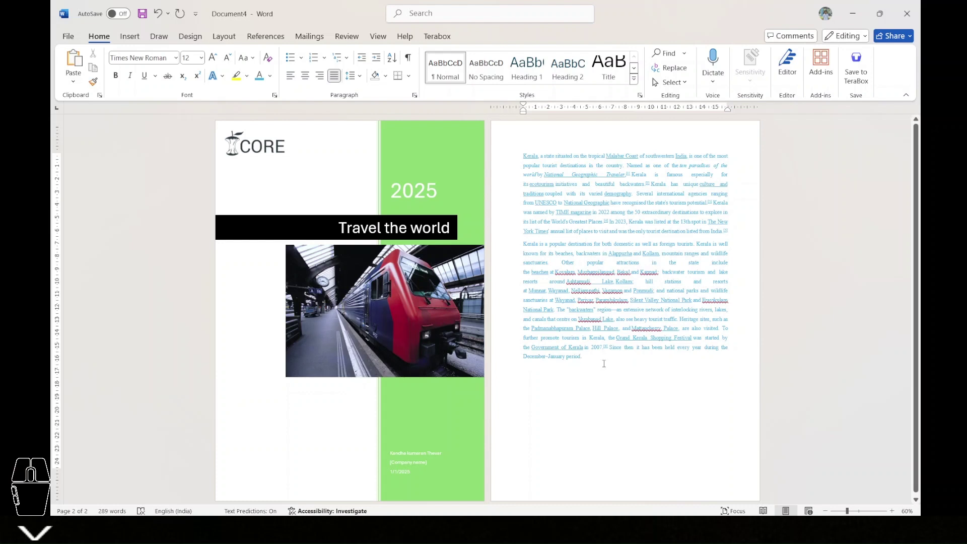
# Step: Search online pictures for "kerala" and insert the image of a grassy fort beside the sea below the second paragraph
pyautogui.click(137, 40)
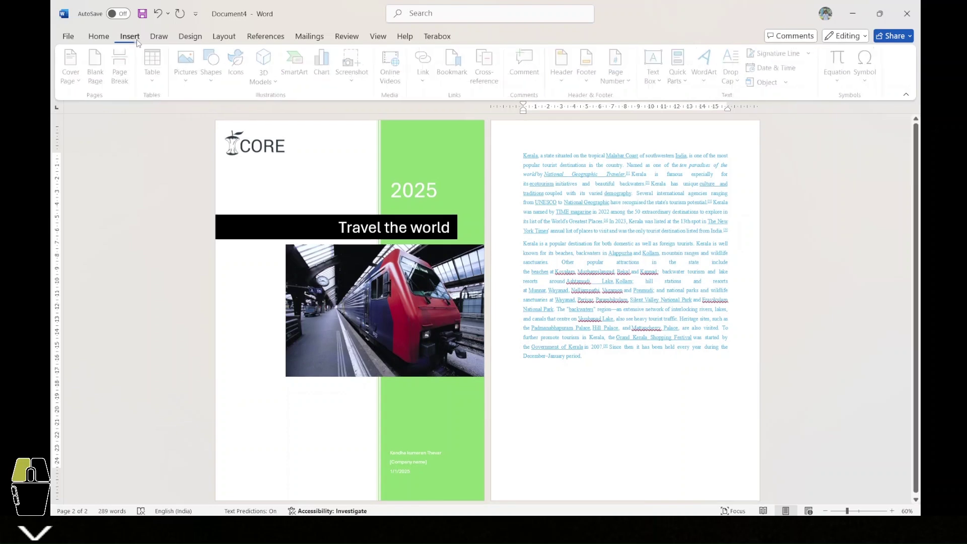
pyautogui.click(188, 78)
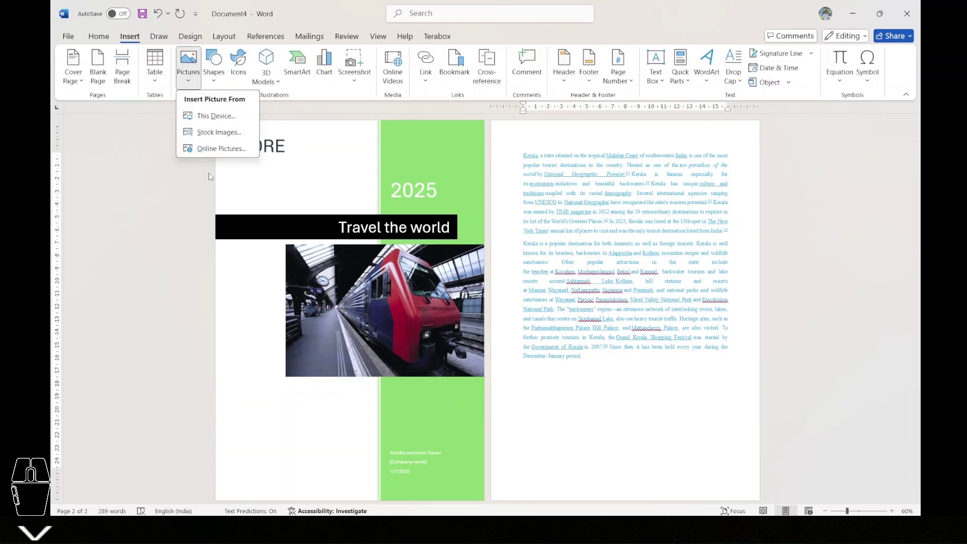
pyautogui.click(209, 147)
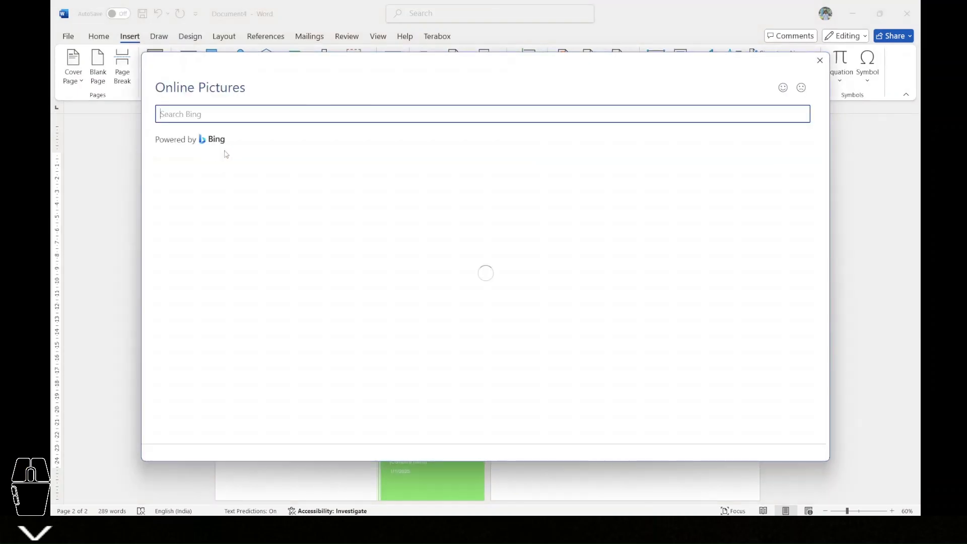
pyautogui.write('k')
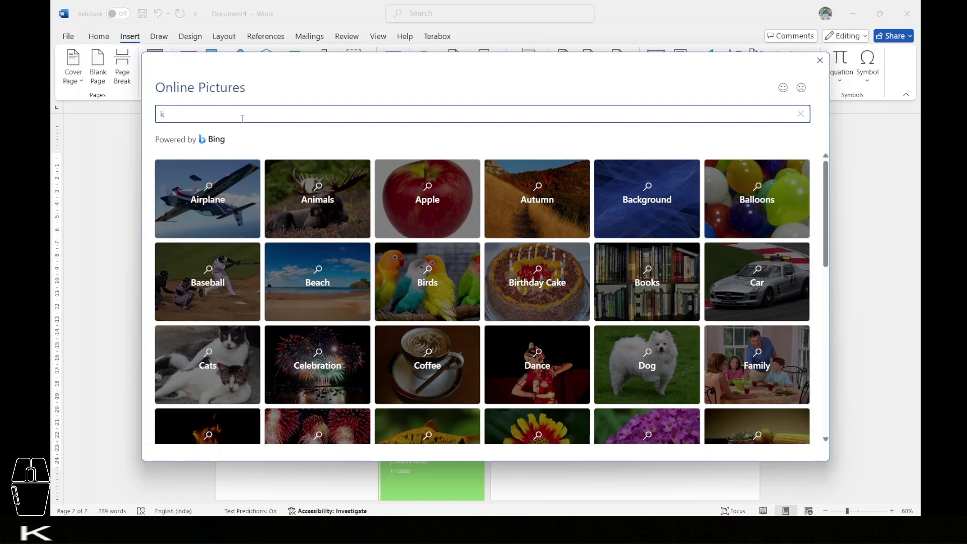
pyautogui.write('erala')
pyautogui.press('Return')
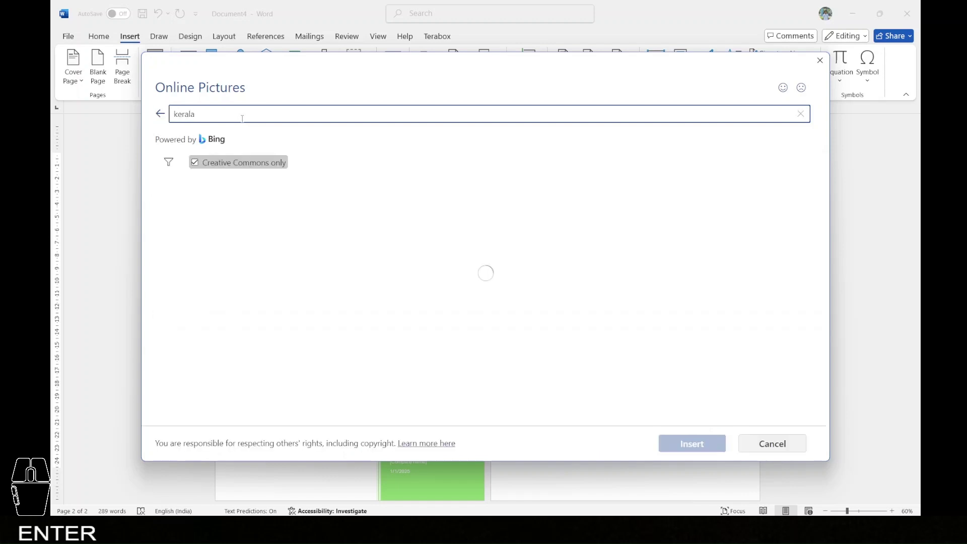
pyautogui.click(303, 231)
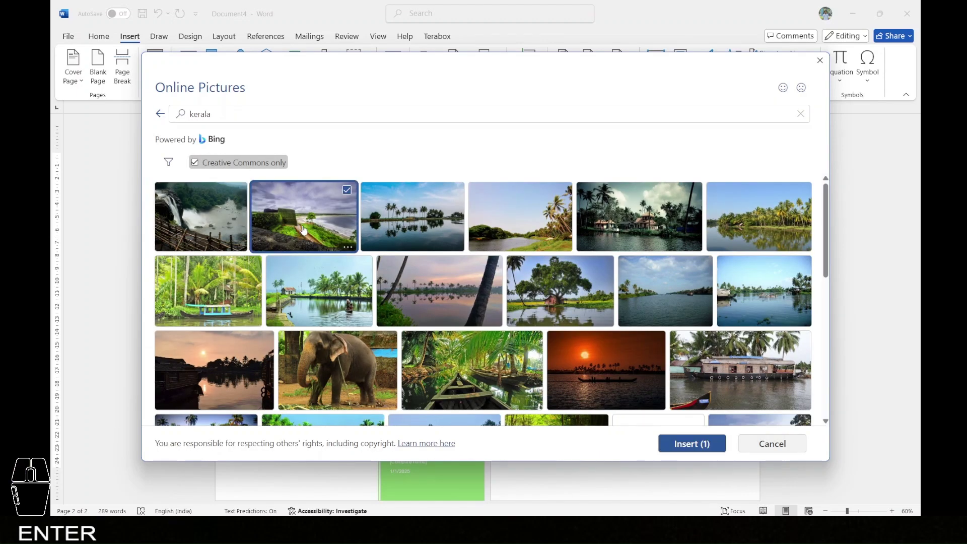
pyautogui.click(683, 445)
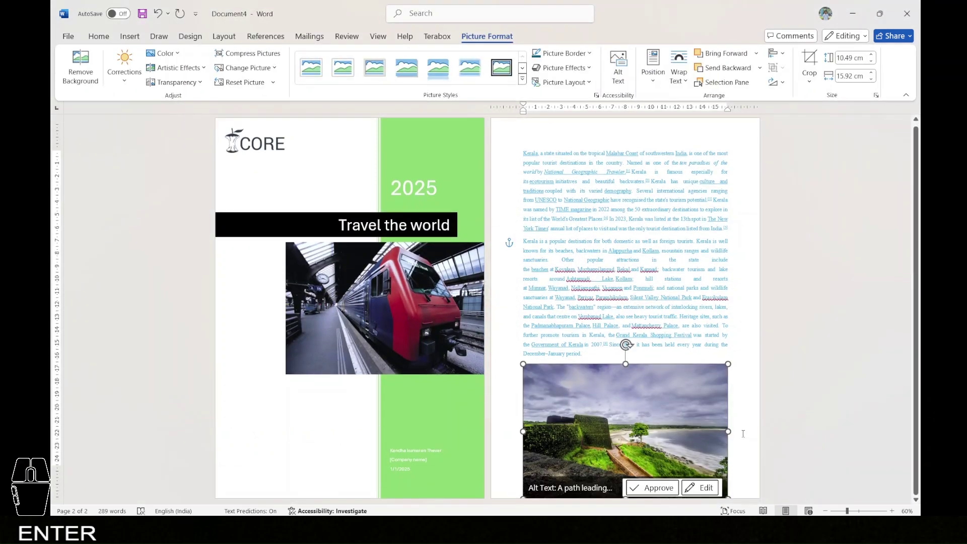
pyautogui.click(743, 433)
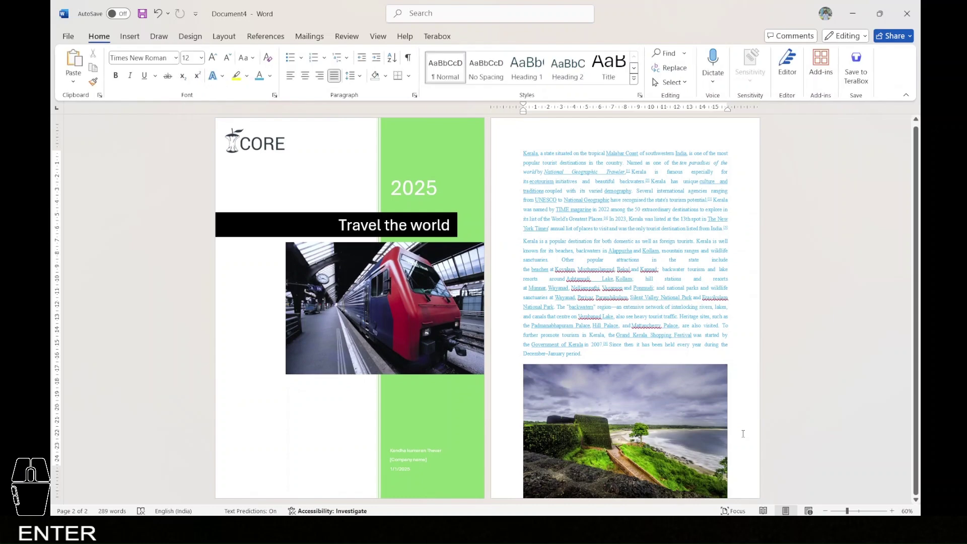
# Step: Resize the fort picture by entering a height of 5 cm, followed by a width of 5 cm
pyautogui.click(679, 431)
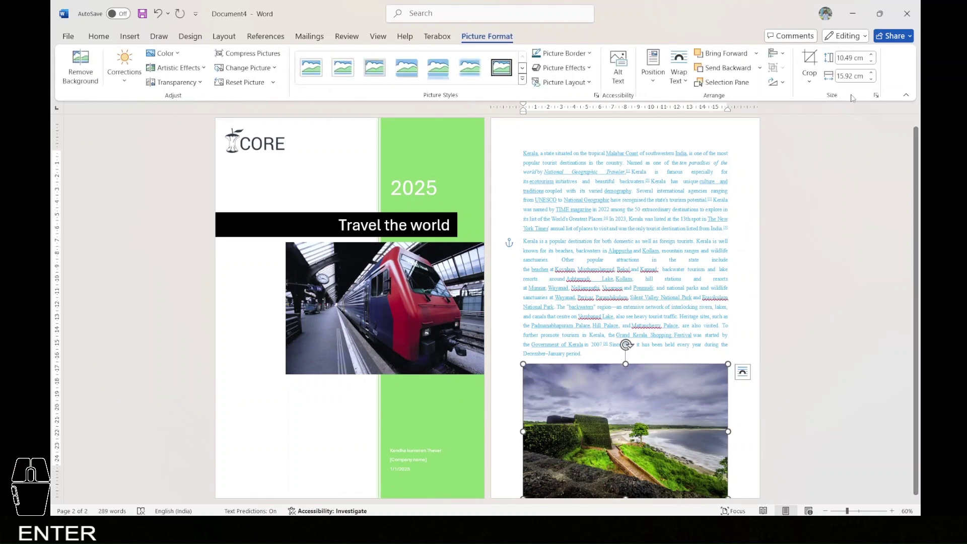
pyautogui.click(854, 59)
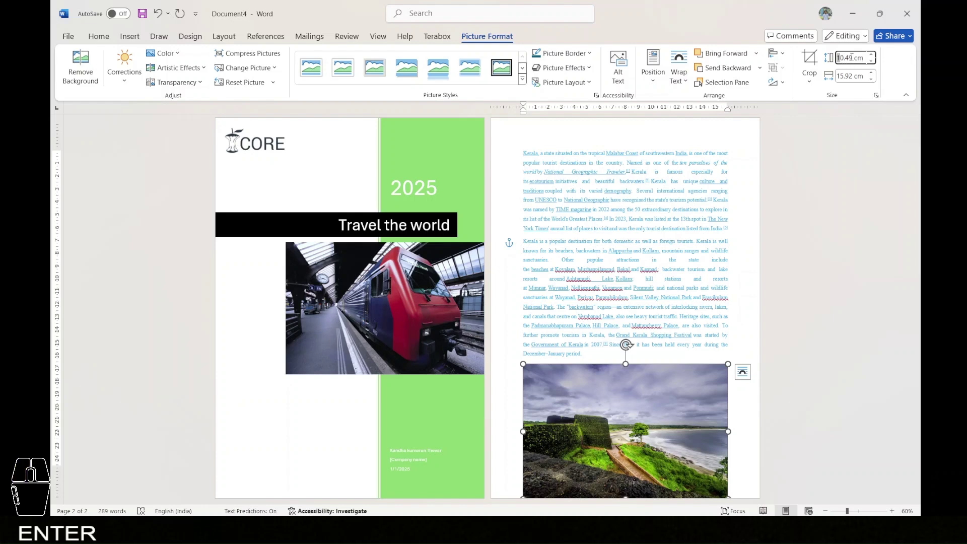
pyautogui.moveTo(853, 58); pyautogui.dragTo(839, 60)
pyautogui.write('5')
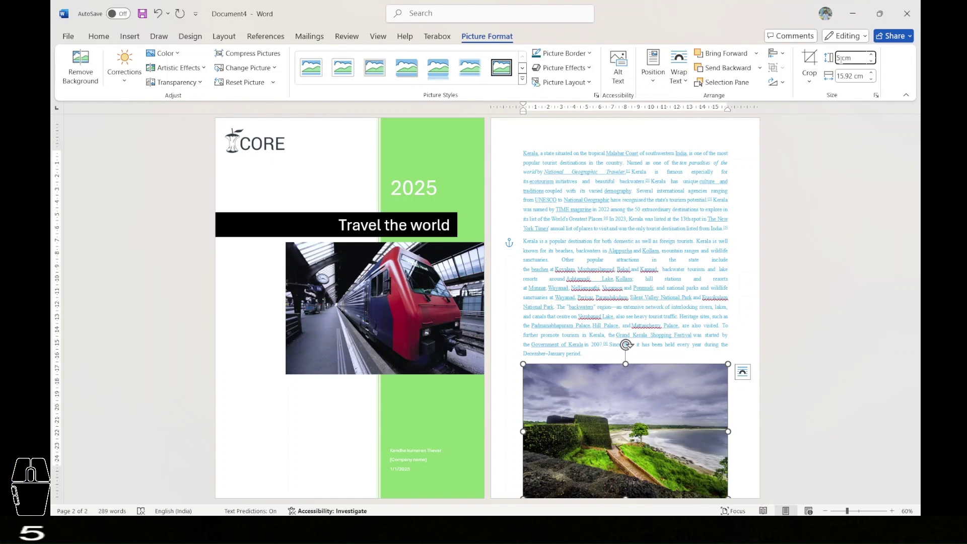
pyautogui.moveTo(854, 75); pyautogui.dragTo(836, 75)
pyautogui.write('5')
pyautogui.click(825, 158)
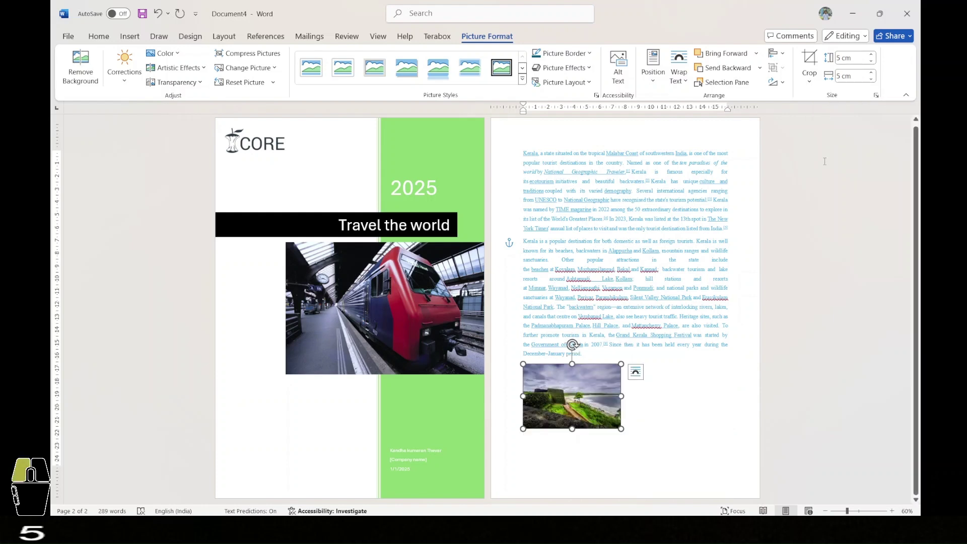
# Step: Apply the perspective shadow that falls directly below the picture to the fort image
pyautogui.click(559, 405)
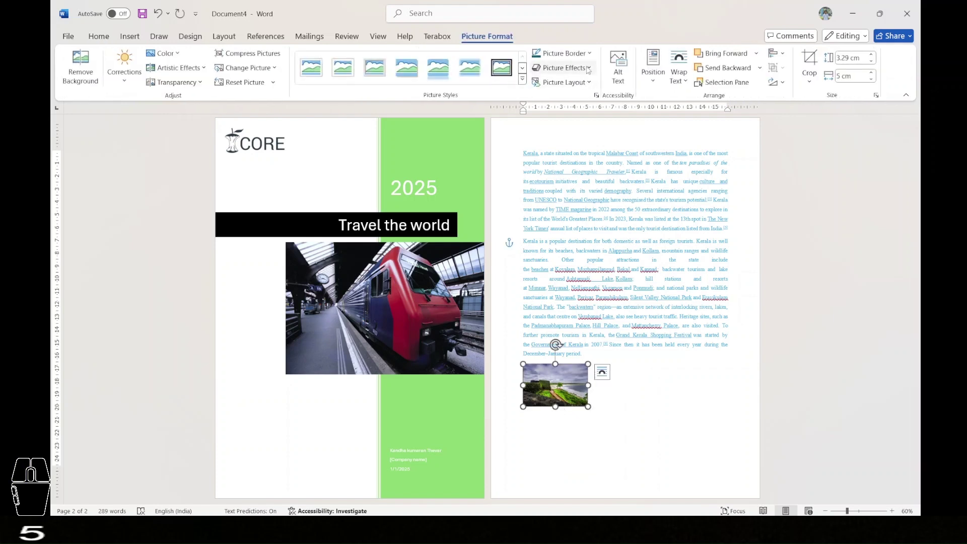
pyautogui.click(587, 70)
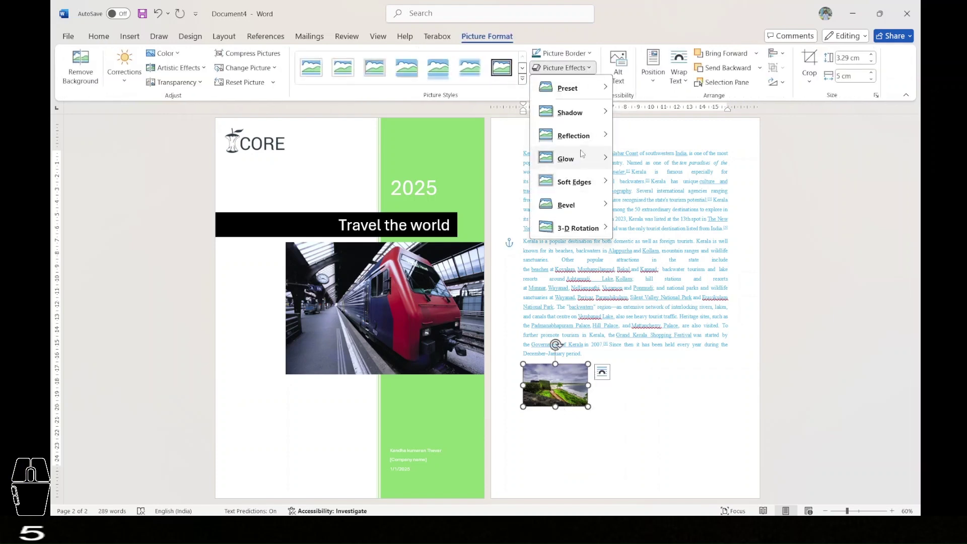
pyautogui.moveTo(583, 117)
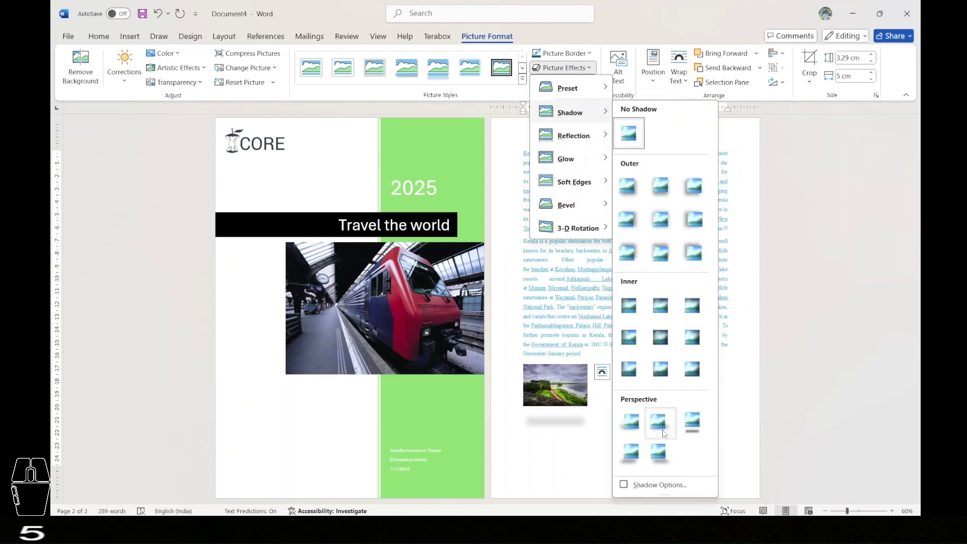
pyautogui.click(693, 426)
pyautogui.click(692, 424)
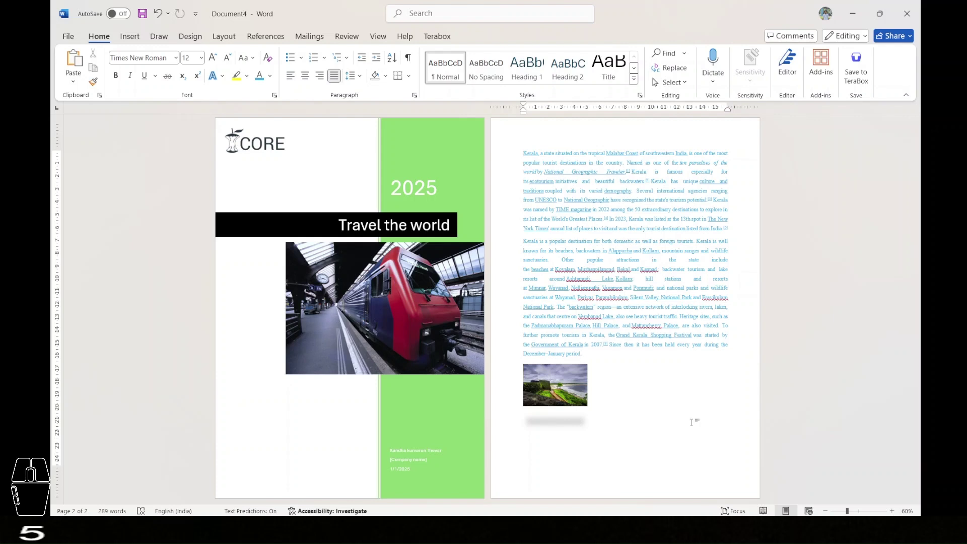
# Step: Add a right-aligned Plain Number 3 page number to the second page's footer and return to the document body
pyautogui.click(138, 34)
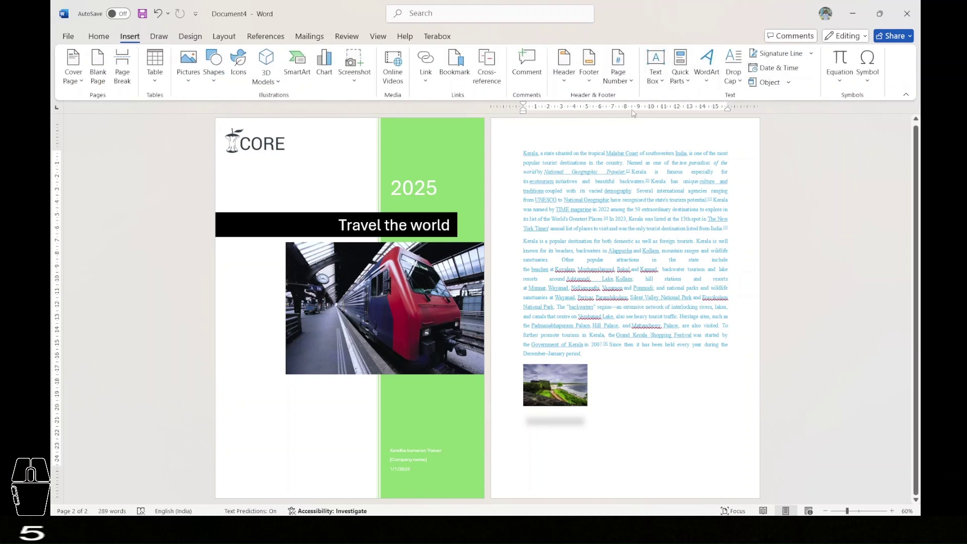
pyautogui.click(589, 68)
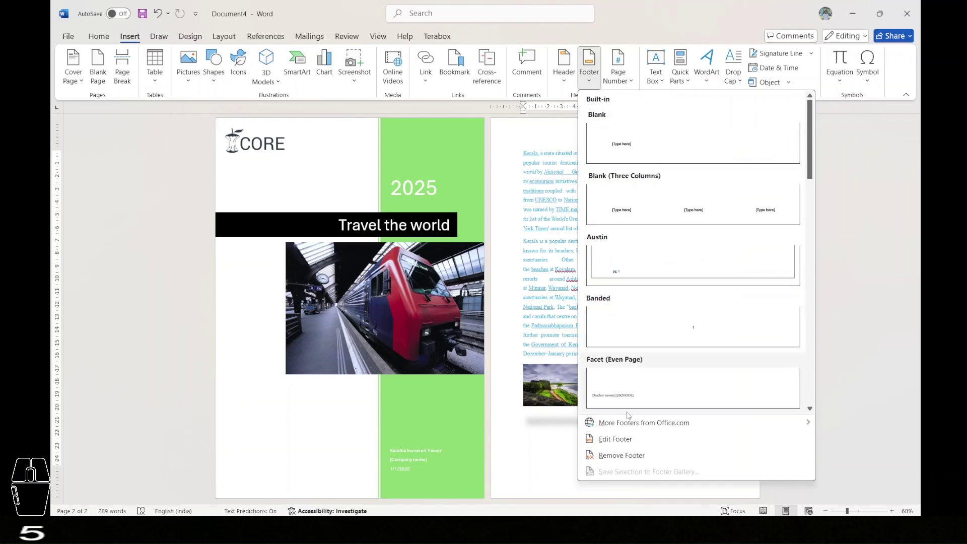
pyautogui.click(619, 438)
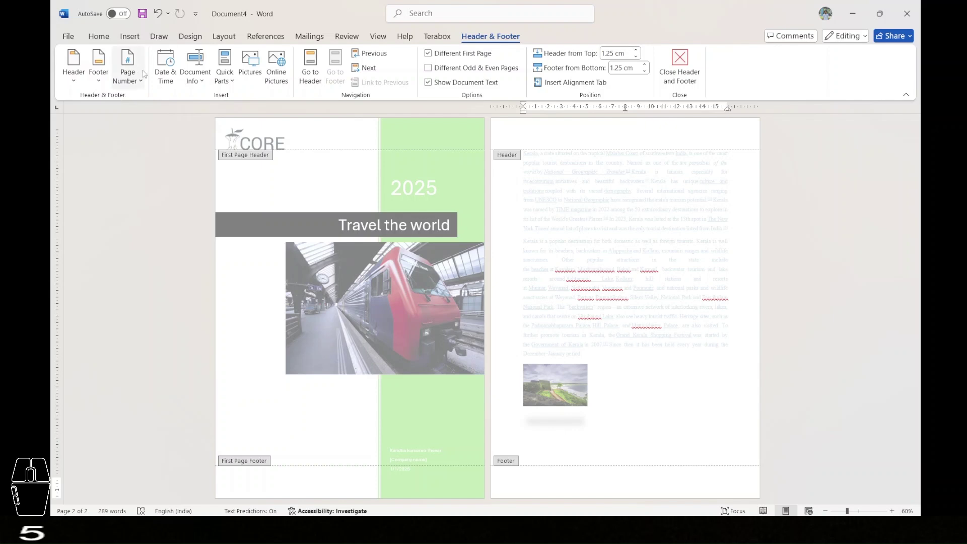
pyautogui.click(132, 73)
pyautogui.moveTo(156, 103)
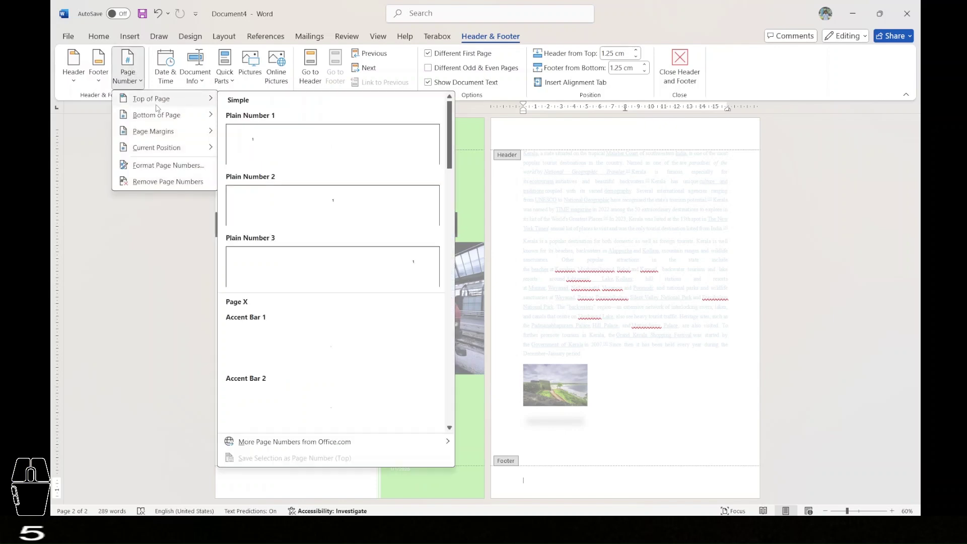
pyautogui.click(384, 272)
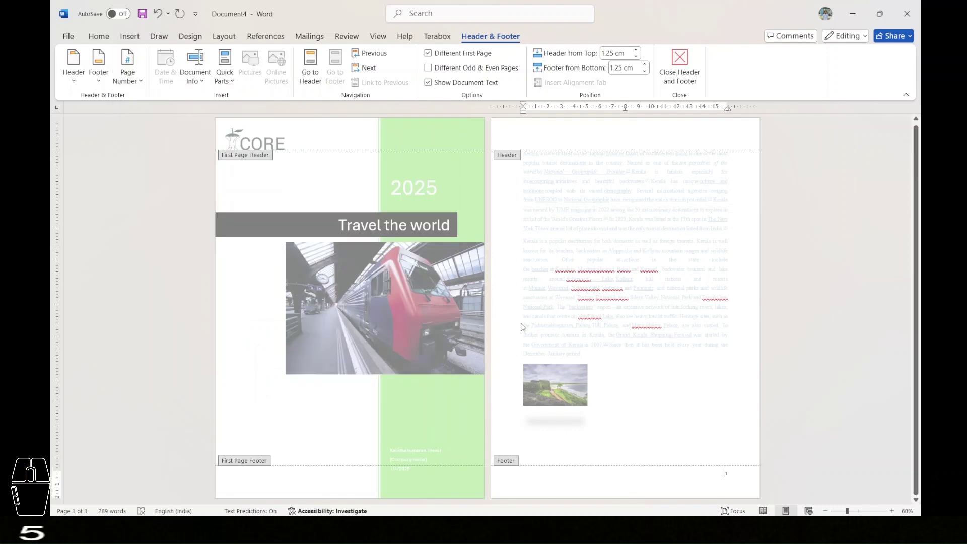
pyautogui.click(790, 453)
pyautogui.click(734, 412)
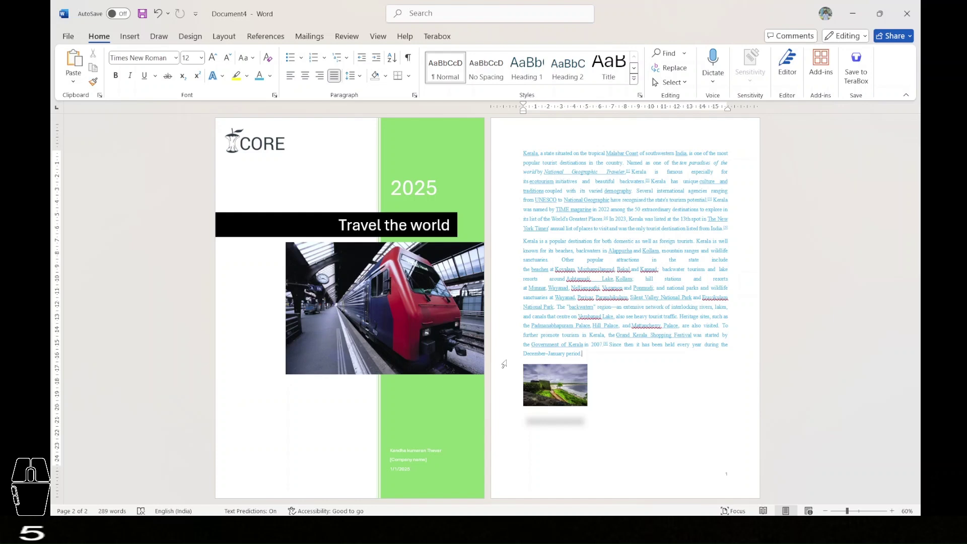
# Step: Save the document as "Travel the World" in .docx format in the Documents folder
pyautogui.hotkey('ctrl', 's')
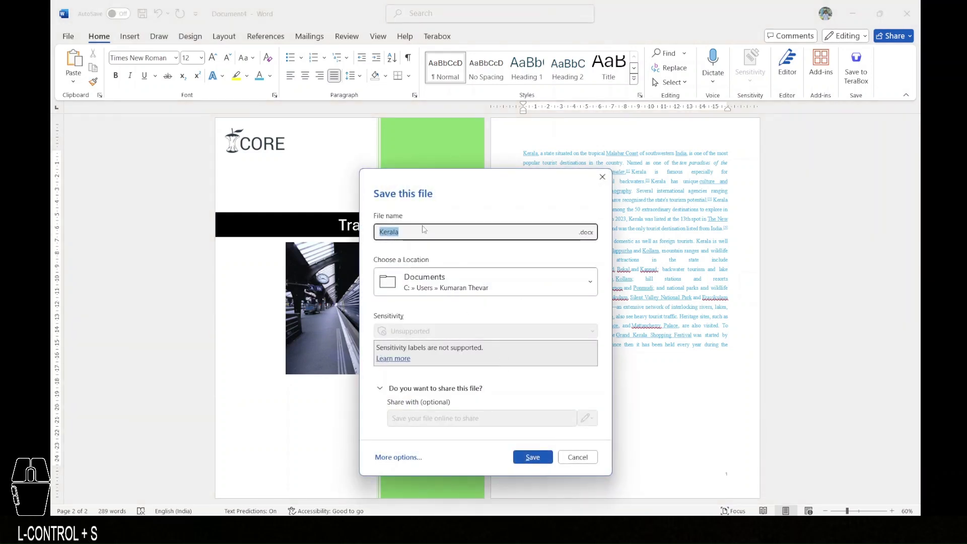
pyautogui.write('Travel the World')
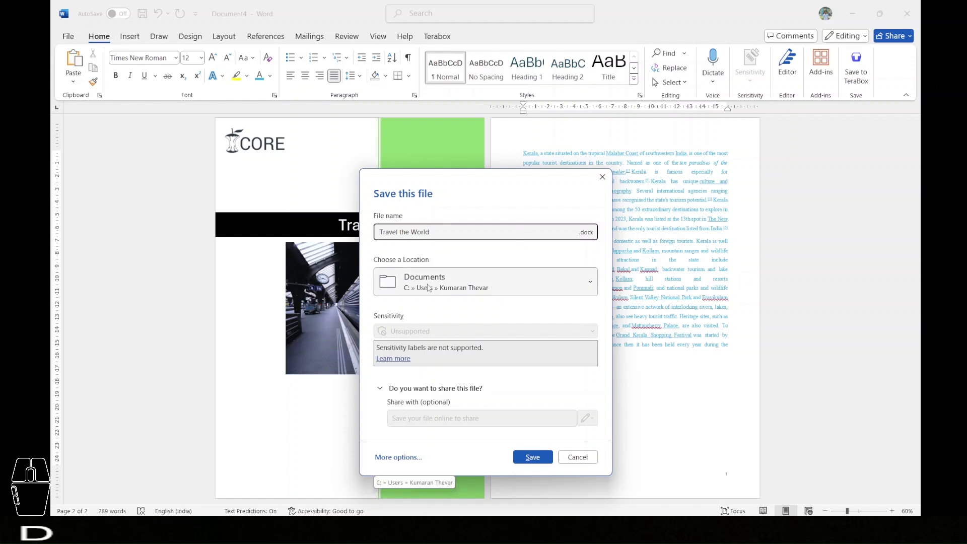
pyautogui.click(532, 455)
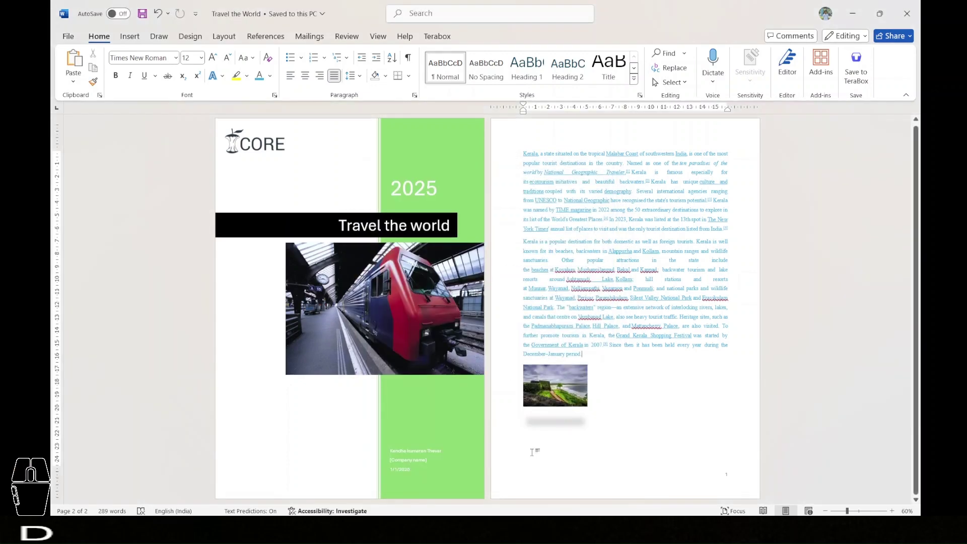
# Step: Save a PDF copy of the document as "Travel the World" in the Documents folder
pyautogui.click(74, 39)
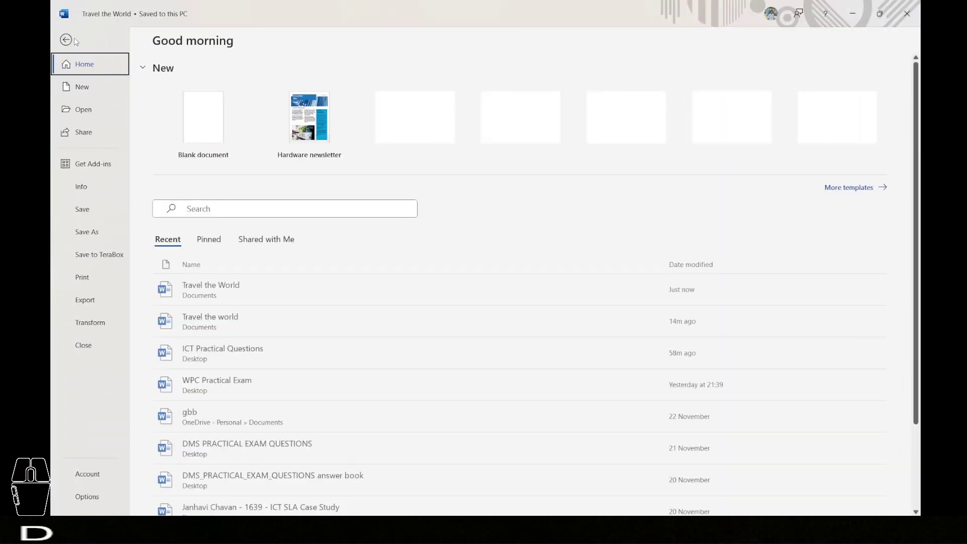
pyautogui.click(107, 235)
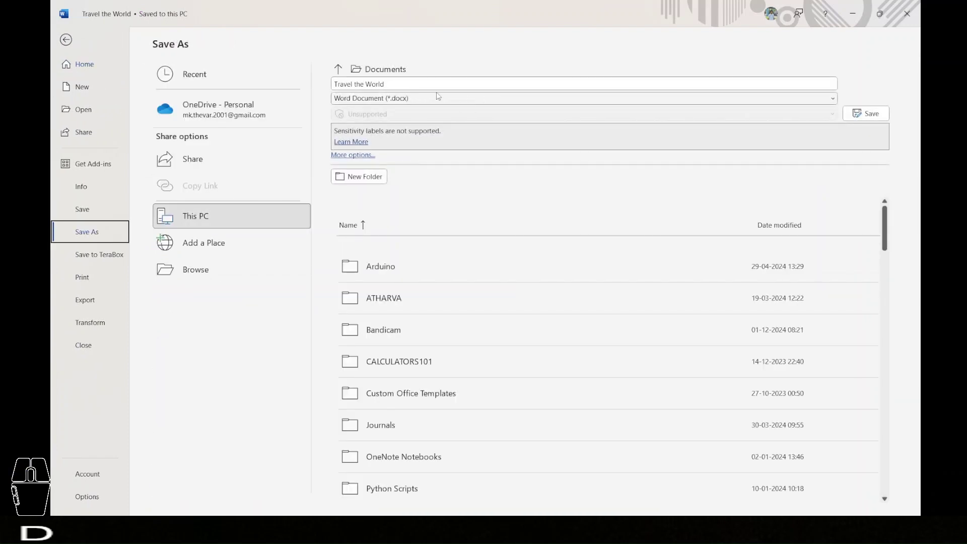
pyautogui.click(403, 100)
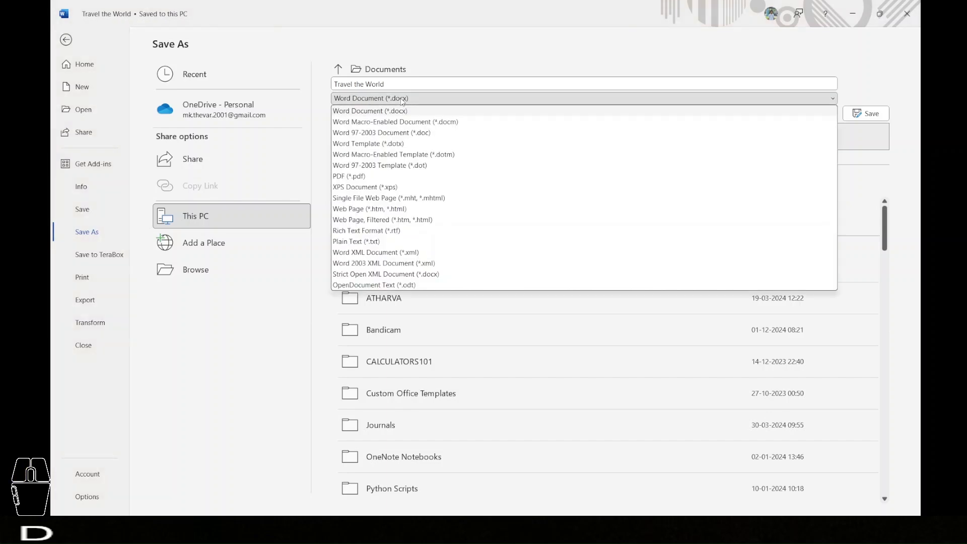
pyautogui.click(401, 176)
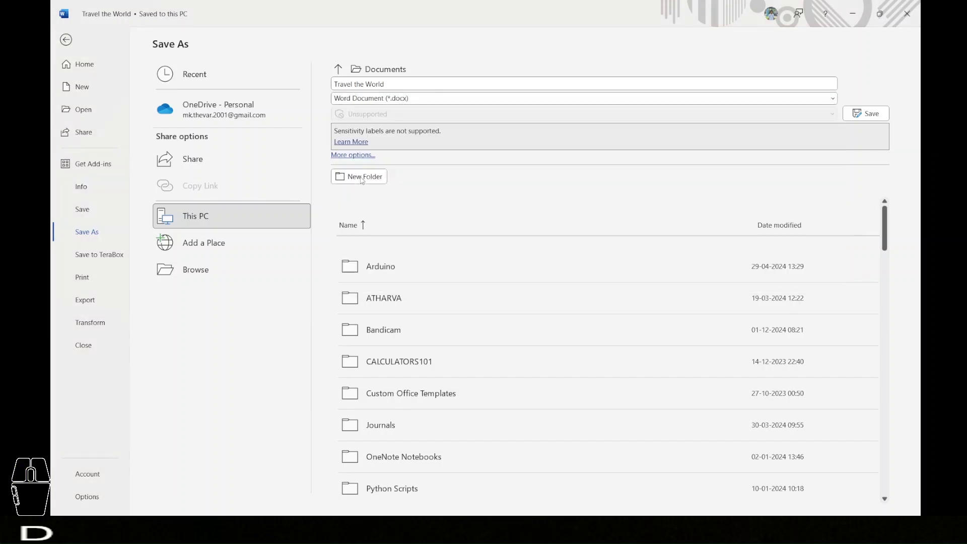
pyautogui.click(860, 118)
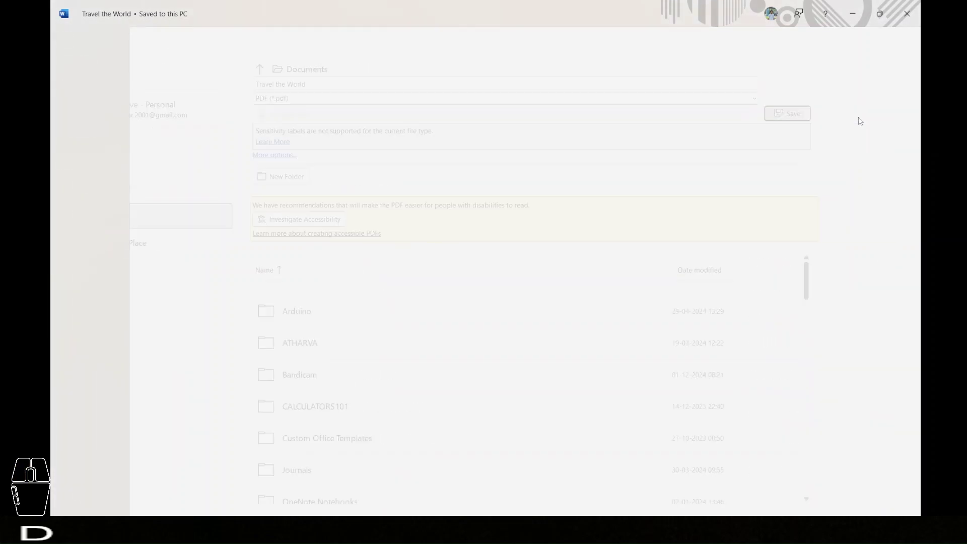